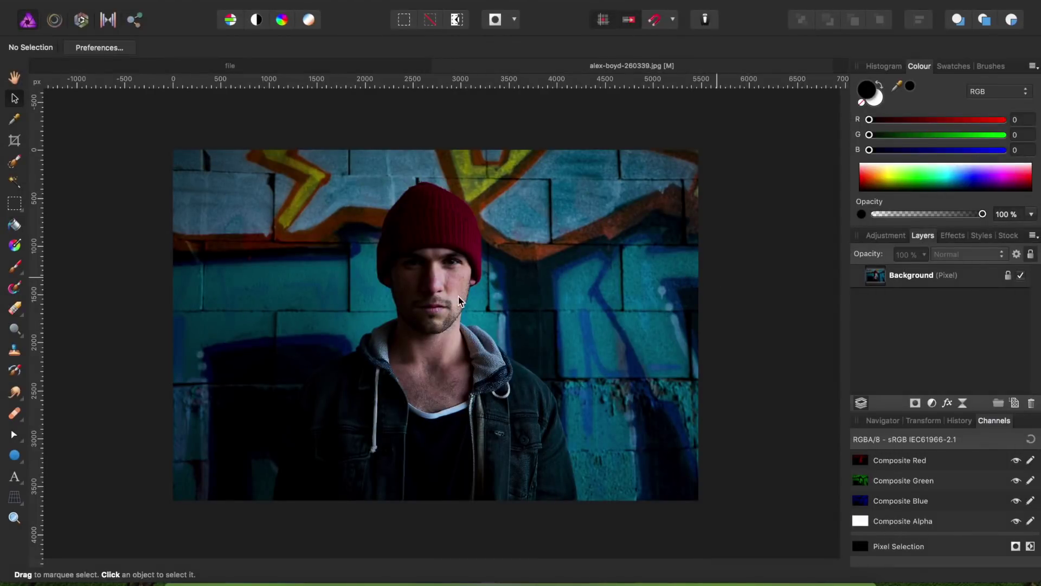
Step: Start a Selection Brush selection along the left edge of the man's jacket
scroll(406, 463, "up", 3)
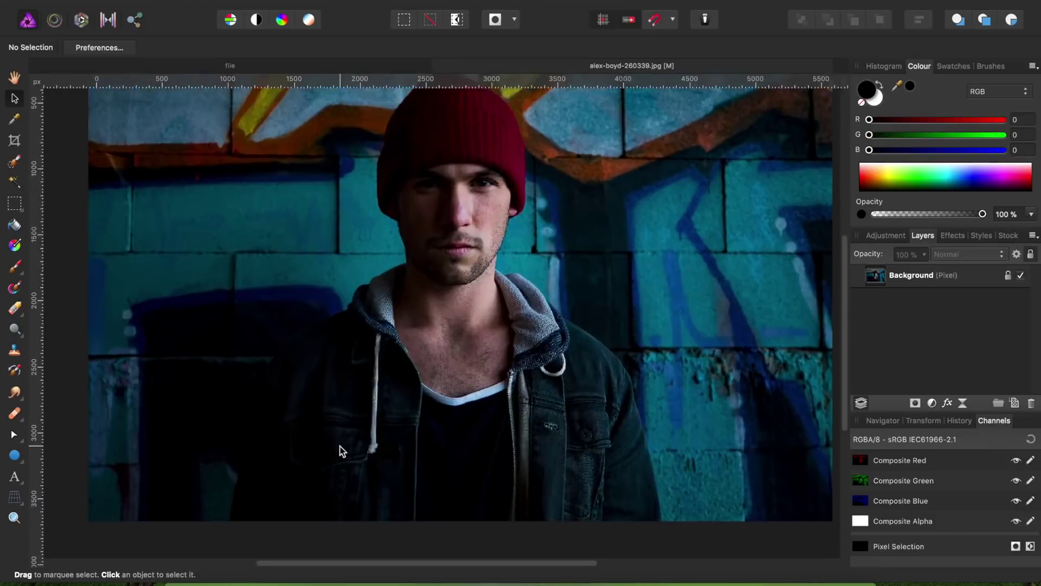
scroll(342, 448, "up", 2)
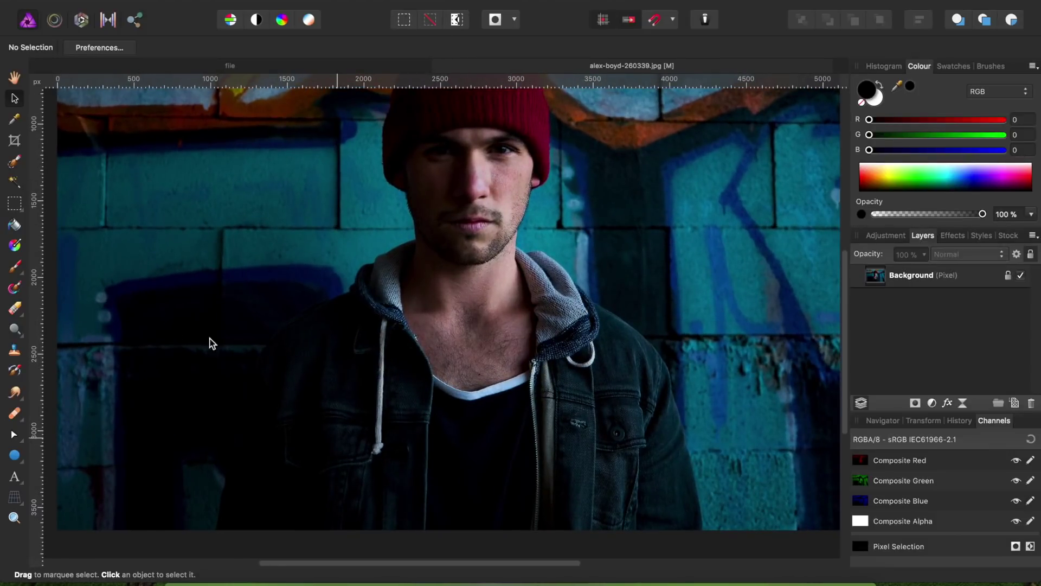
left_click(14, 162)
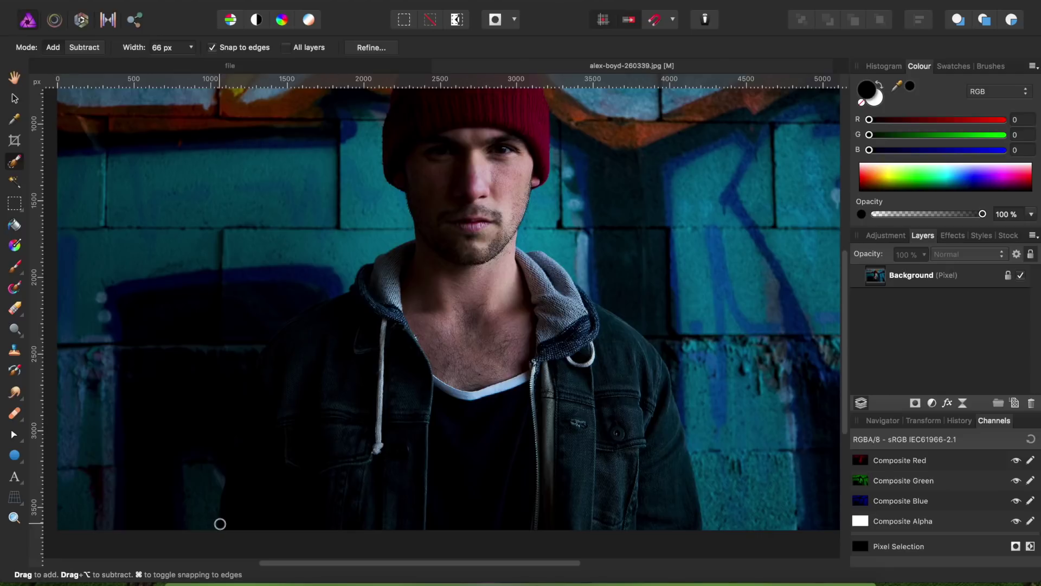
mouse_move(265, 390)
left_mouse_down()
mouse_move(353, 301)
mouse_move(415, 255)
mouse_move(449, 246)
mouse_move(424, 197)
left_mouse_up()
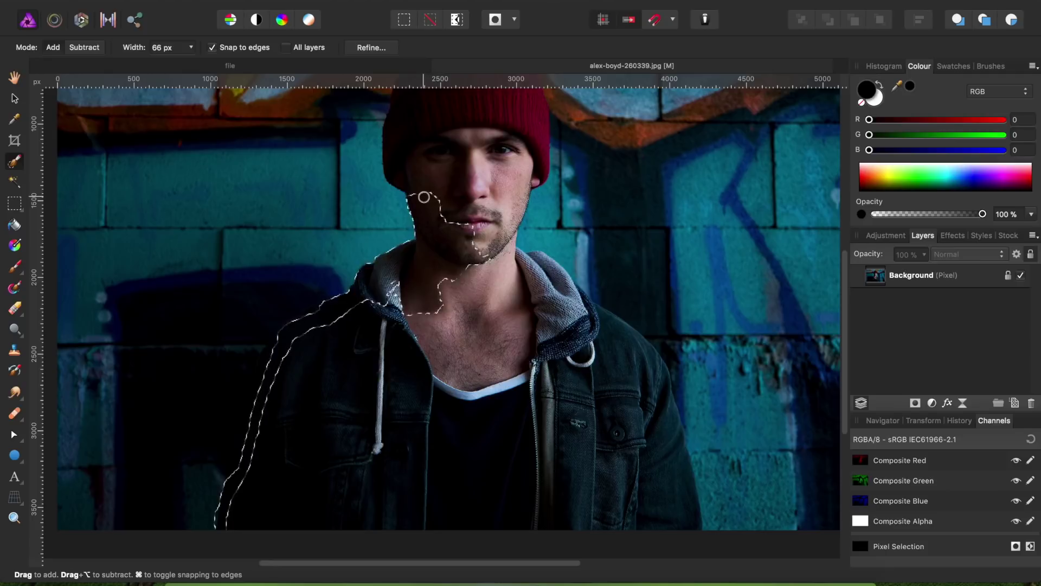
scroll(435, 195, "up", 5)
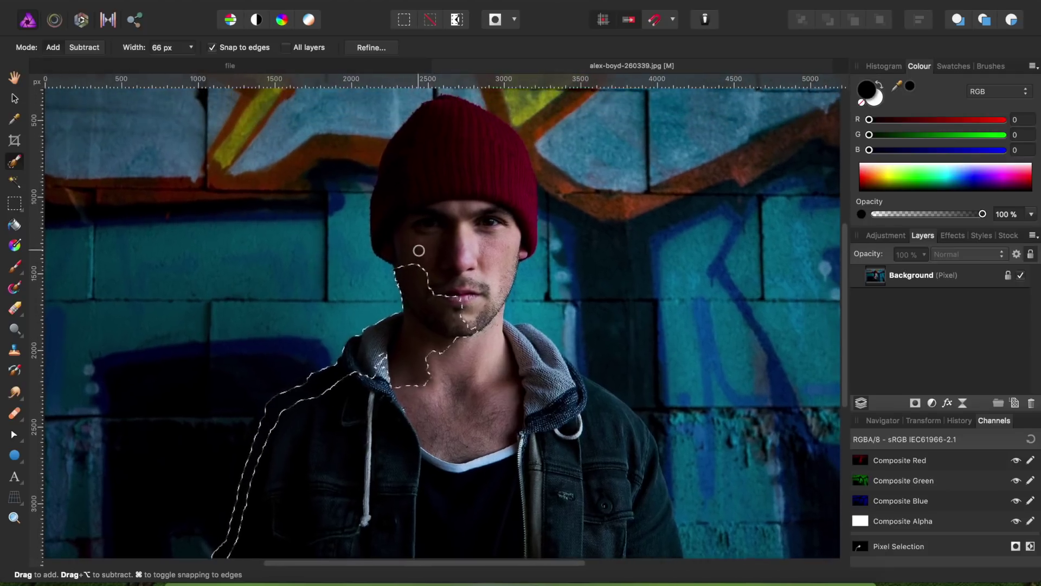
scroll(418, 251, "up", 1)
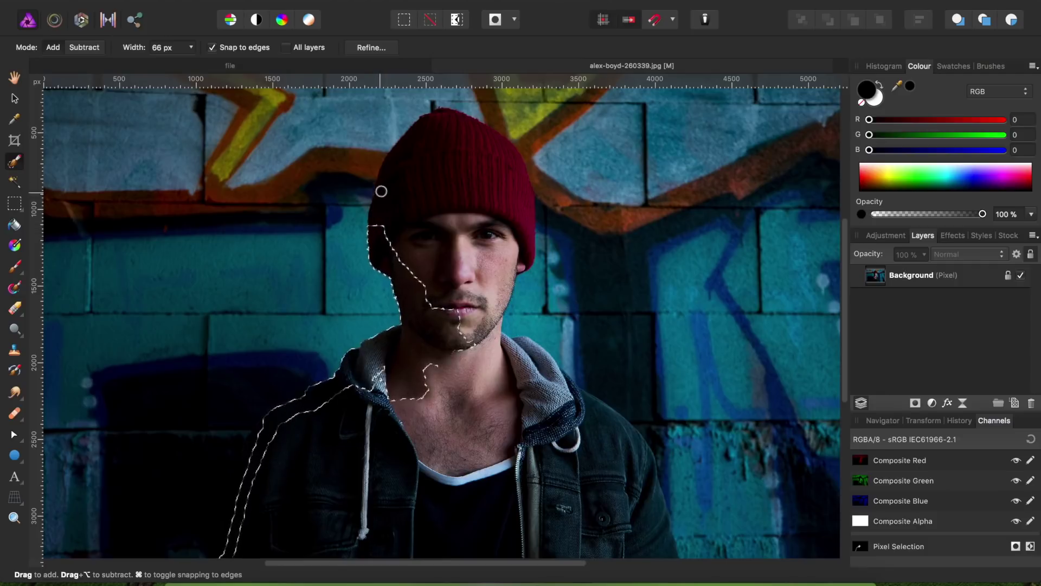
Step: Add both beanie edges, the right side of the face and the hood edge to the selection
left_click_drag(397, 170, 391, 219)
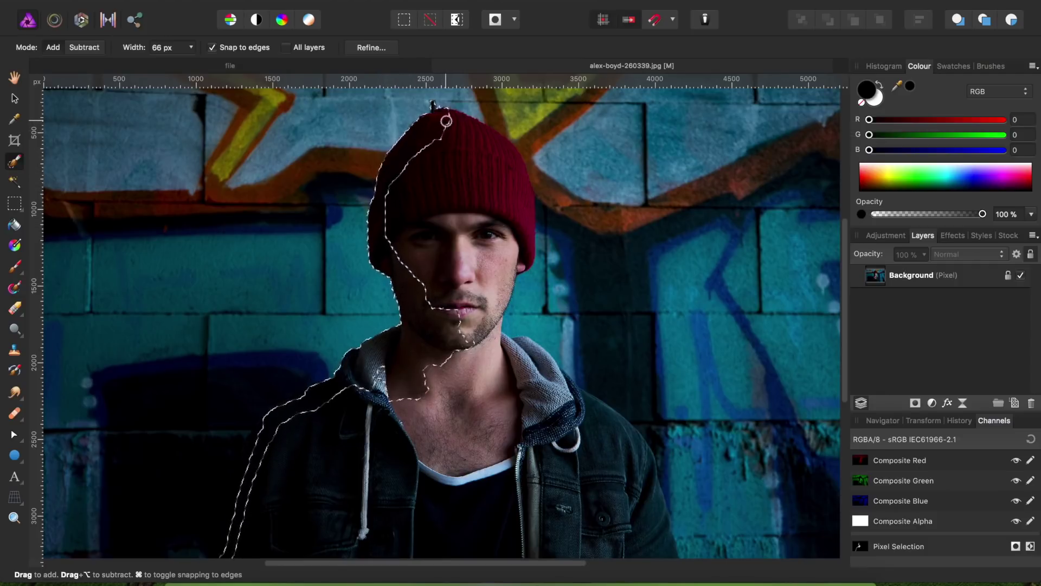
left_click_drag(503, 158, 511, 194)
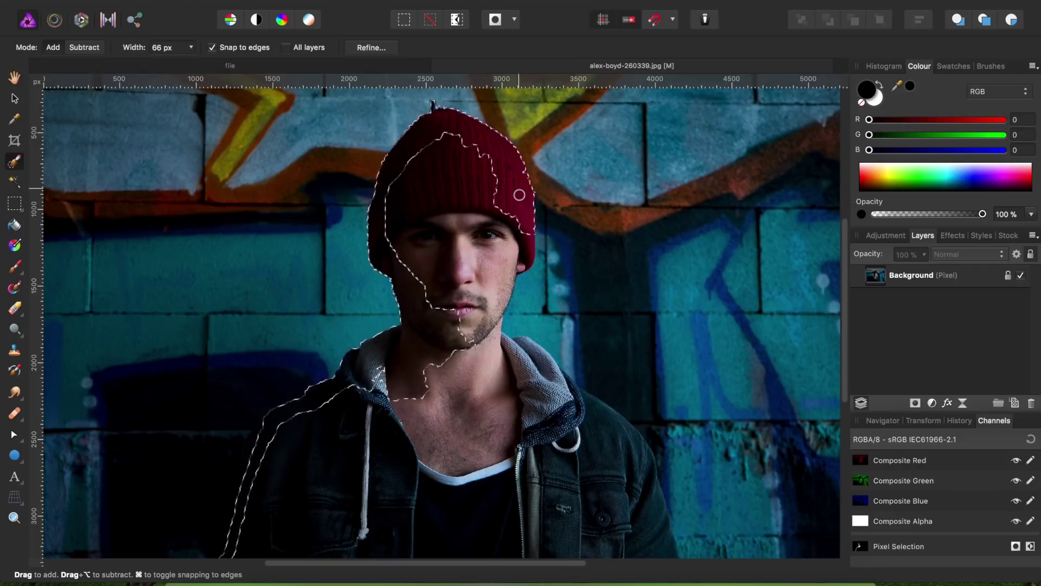
mouse_move(516, 249)
left_mouse_down()
mouse_move(484, 312)
mouse_move(489, 337)
mouse_move(531, 354)
left_mouse_up()
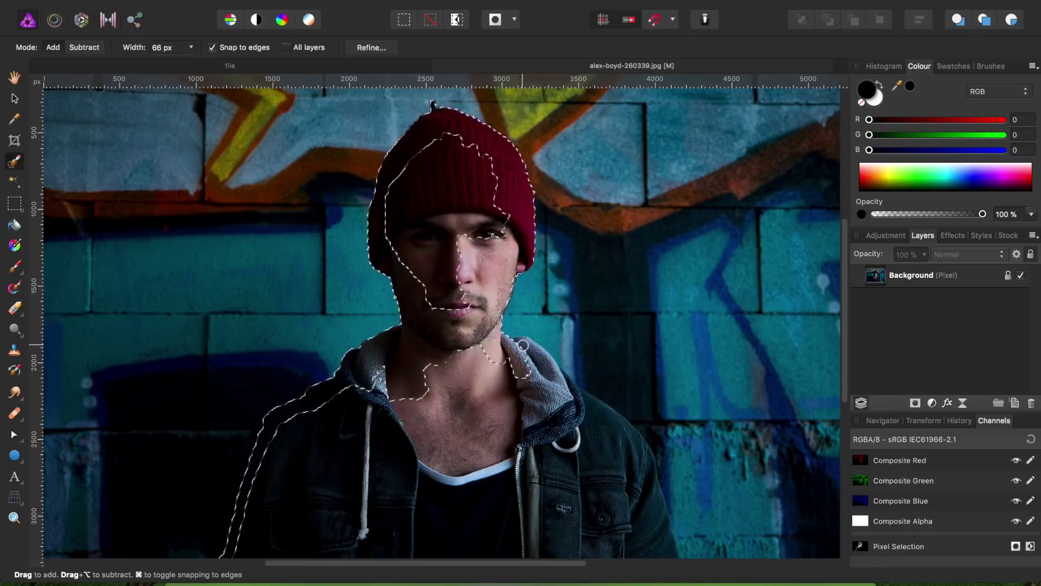
mouse_move(523, 345)
left_mouse_down()
mouse_move(550, 358)
mouse_move(557, 384)
mouse_move(634, 444)
mouse_move(652, 564)
mouse_move(616, 495)
left_mouse_up()
scroll(615, 495, "down", 5)
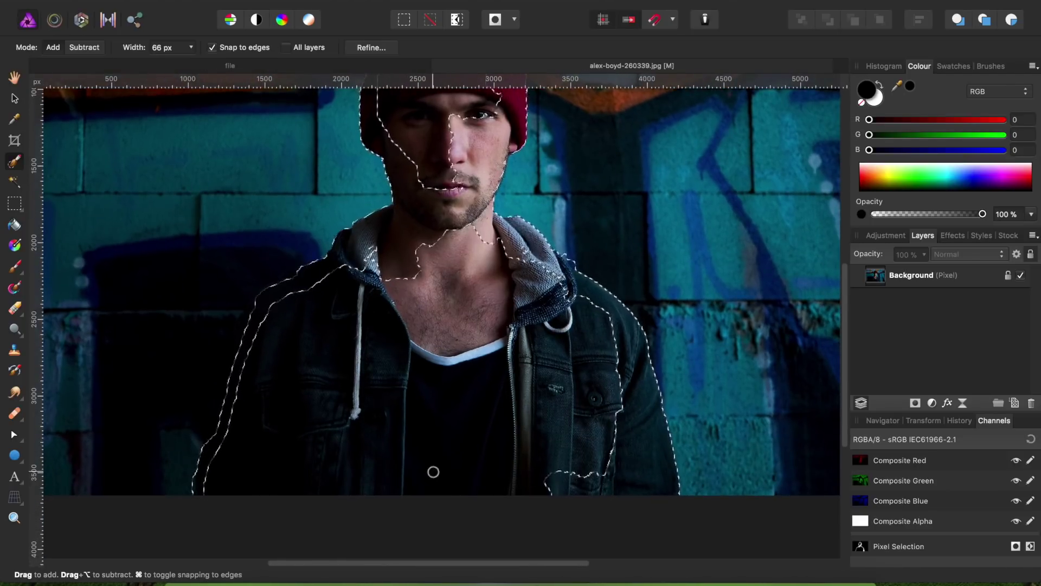
Step: Add the lower jacket, the whole beanie and the face to the selection
mouse_move(433, 472)
left_mouse_down()
mouse_move(217, 483)
mouse_move(228, 443)
mouse_move(316, 298)
mouse_move(362, 353)
mouse_move(400, 258)
mouse_move(412, 255)
mouse_move(405, 302)
mouse_move(423, 263)
mouse_move(448, 388)
mouse_move(507, 365)
mouse_move(510, 442)
mouse_move(558, 431)
left_mouse_up()
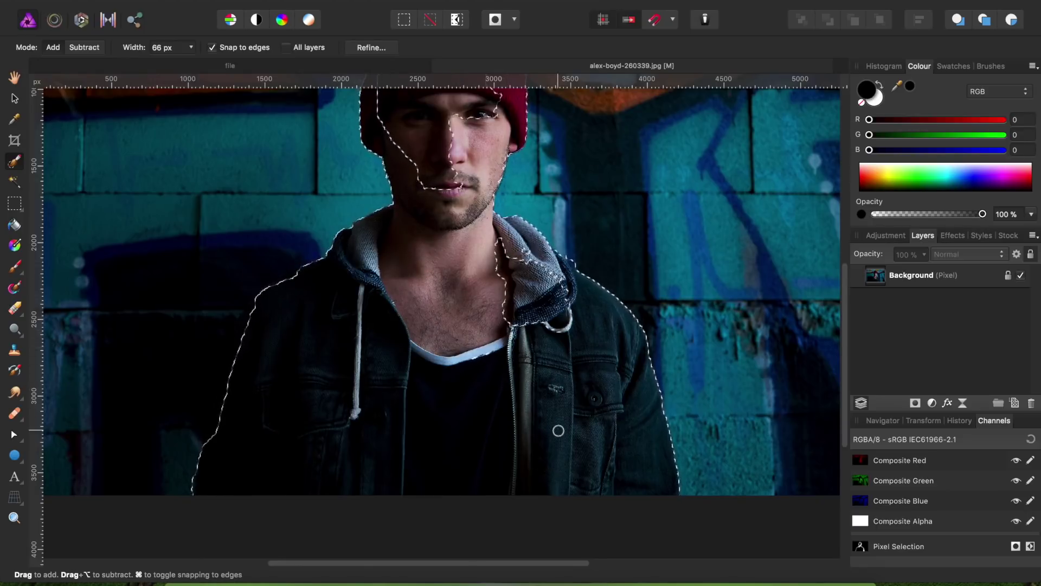
scroll(559, 428, "up", 3)
scroll(559, 428, "up", 3)
mouse_move(443, 179)
left_mouse_down()
mouse_move(436, 146)
mouse_move(436, 292)
mouse_move(451, 252)
mouse_move(458, 323)
mouse_move(529, 387)
mouse_move(559, 458)
left_mouse_up()
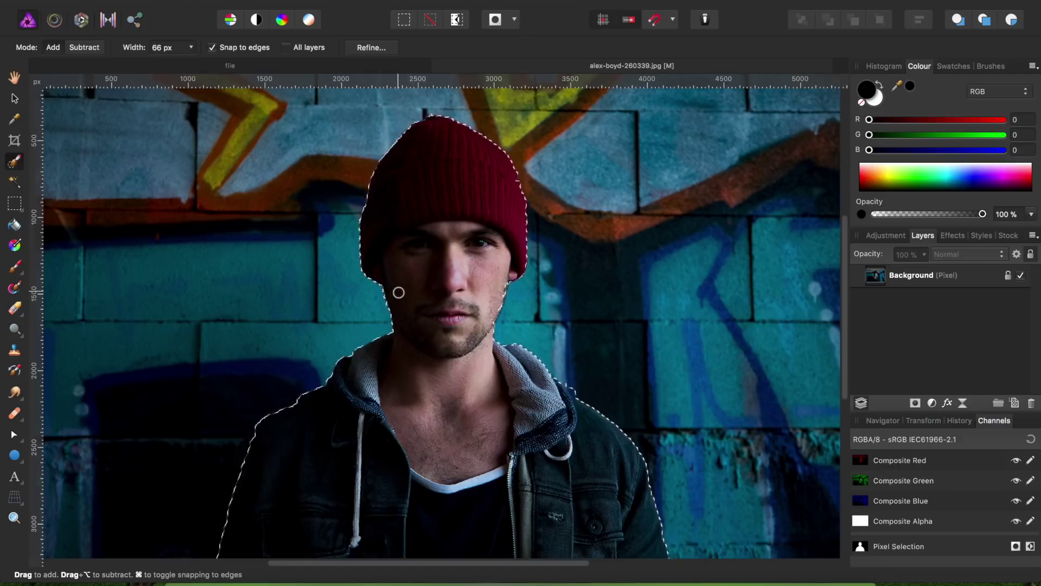
scroll(462, 230, "down", 5)
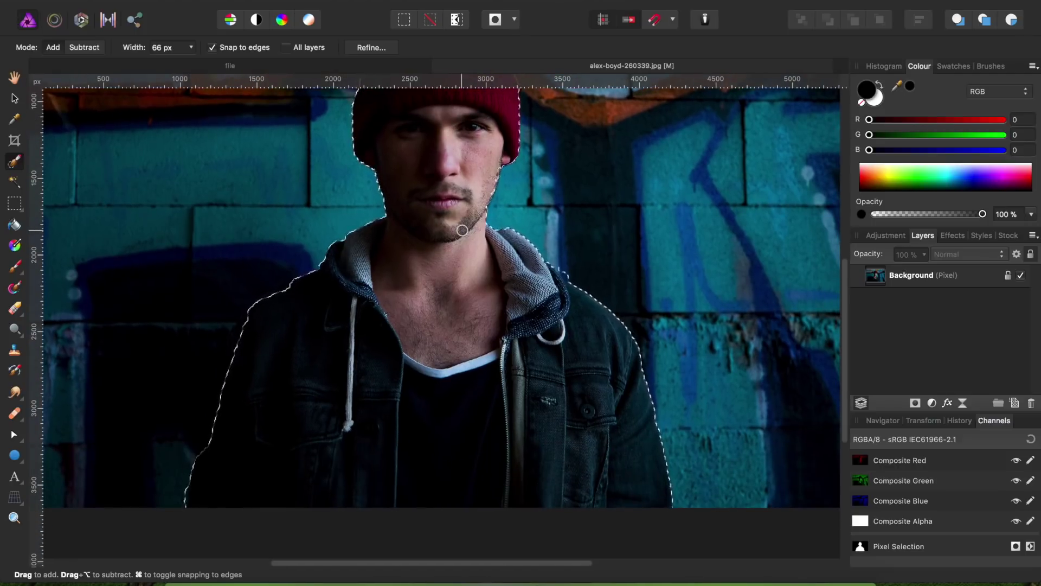
scroll(462, 230, "down", 3)
scroll(455, 163, "up", 5)
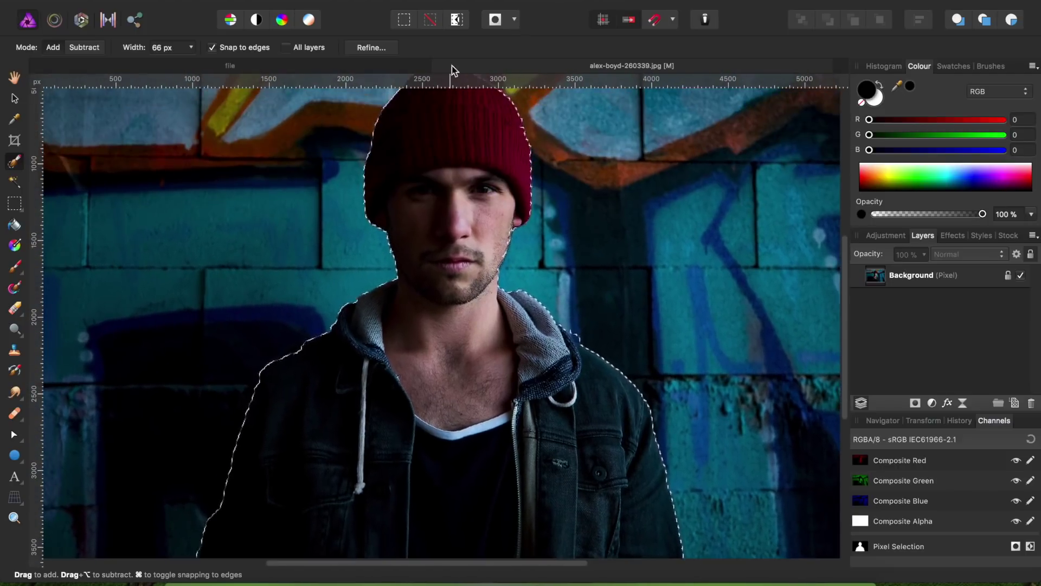
left_click(368, 49)
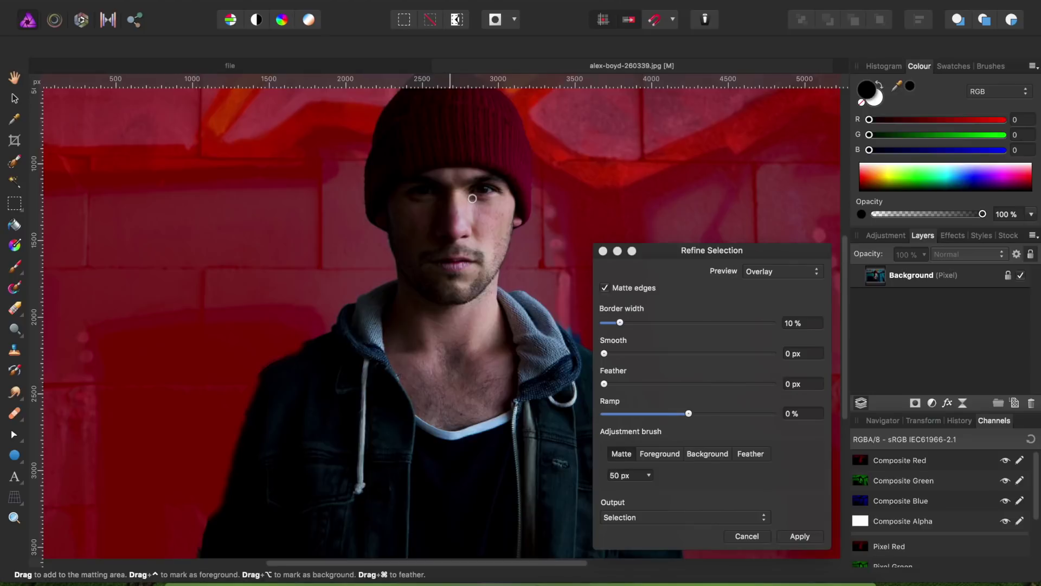
Step: Apply the refined edges to the man's selection
scroll(473, 200, "down", 2)
scroll(472, 200, "down", 1)
scroll(473, 202, "down", 1)
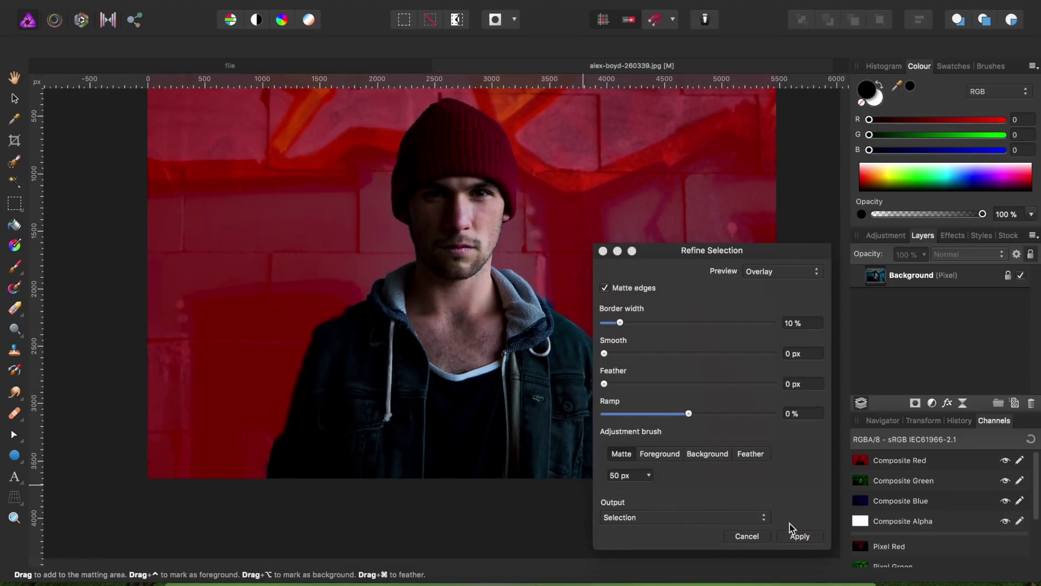
left_click(793, 537)
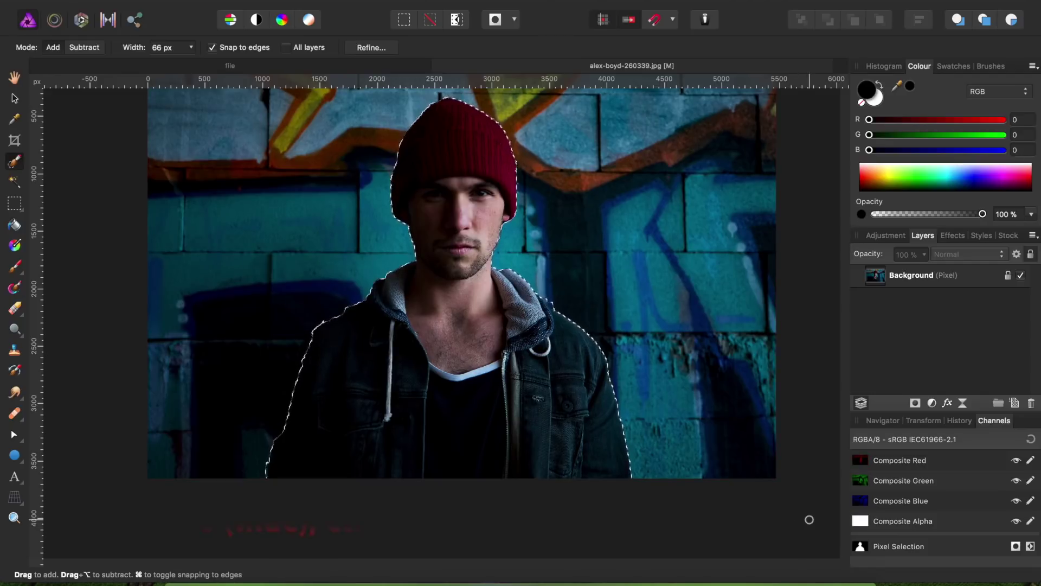
left_click(944, 277)
Step: Copy the selected man onto a new layer with Cmd+J and clear the selection
key("super+j")
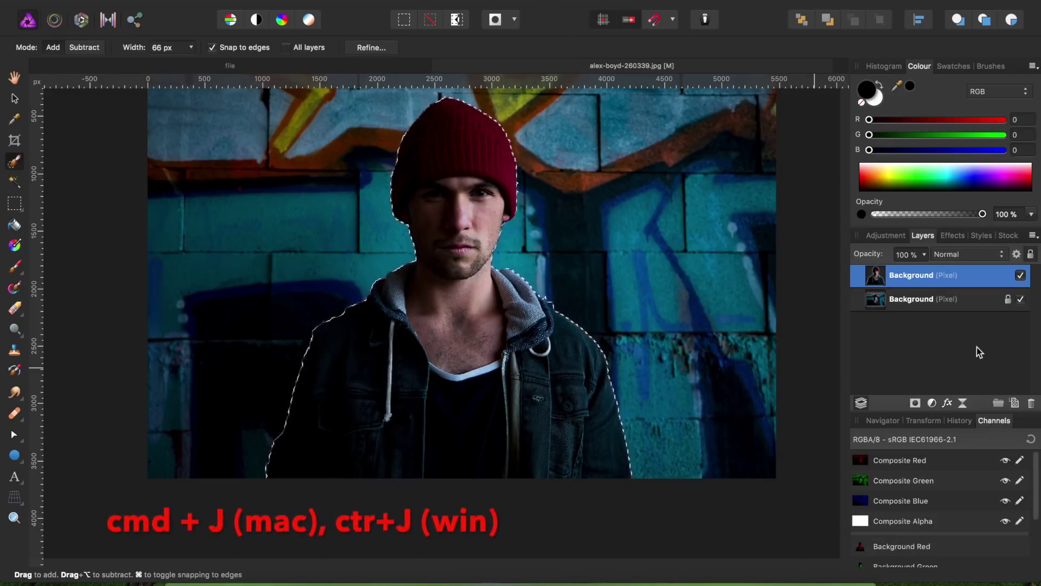
left_click(430, 20)
scroll(325, 141, "up", 1)
scroll(167, 107, "up", 2)
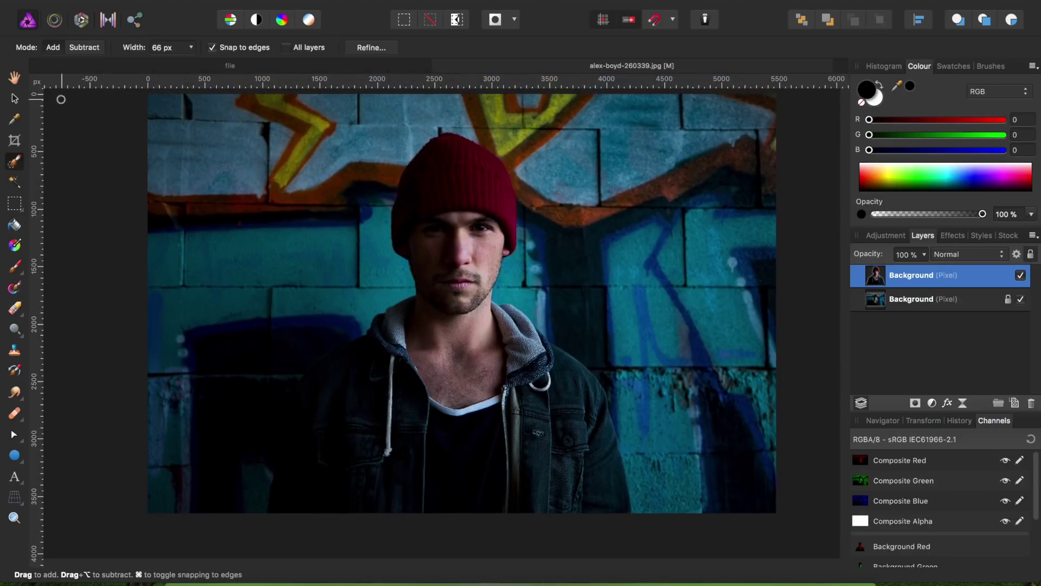
left_click(15, 98)
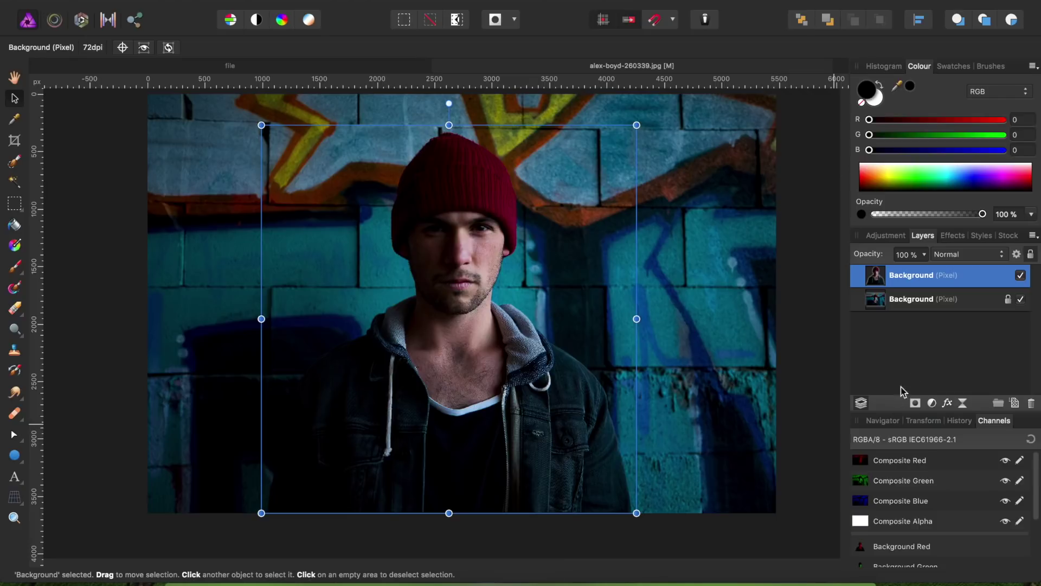
Step: Hide the original photo and put a solid black filled layer beneath the cut-out man
left_click(1021, 299)
left_click(944, 299)
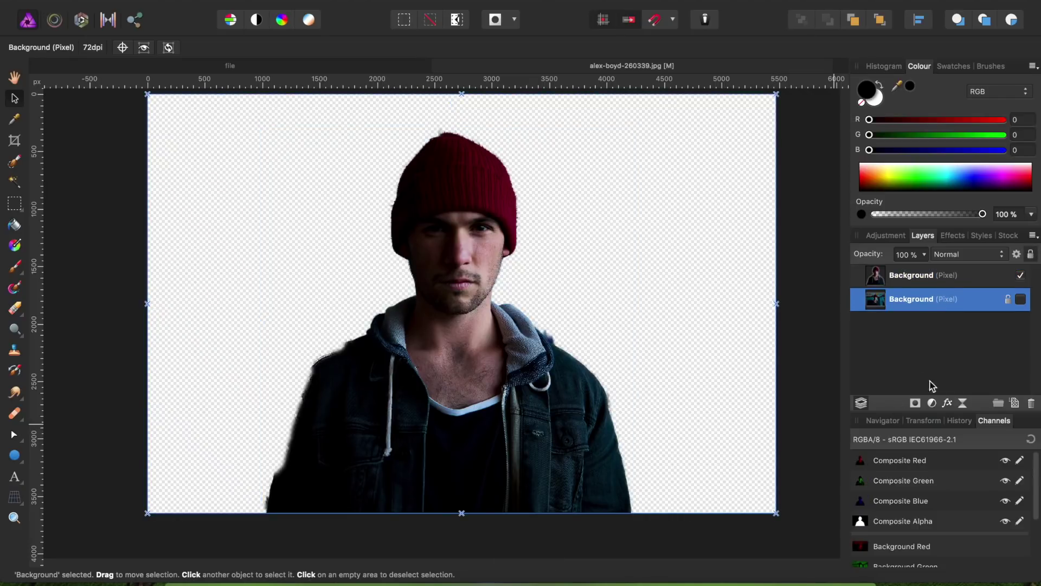
left_click(1014, 402)
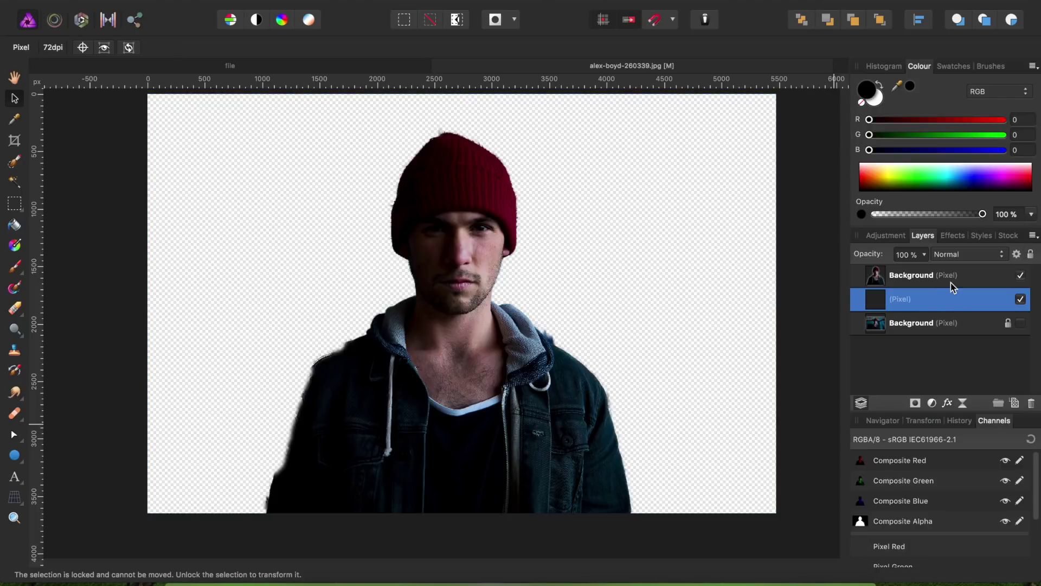
left_click(13, 228)
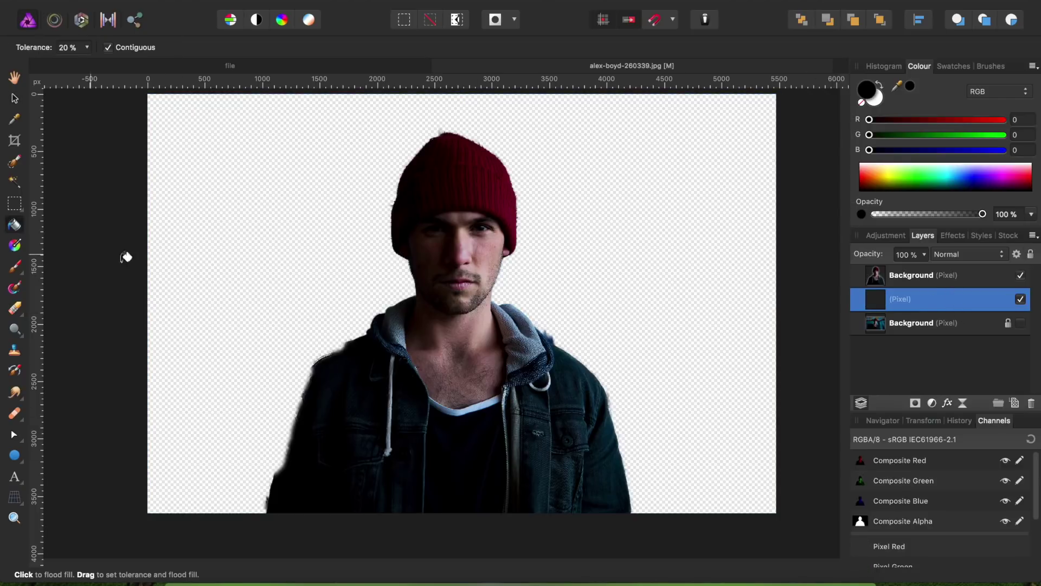
left_click(676, 229)
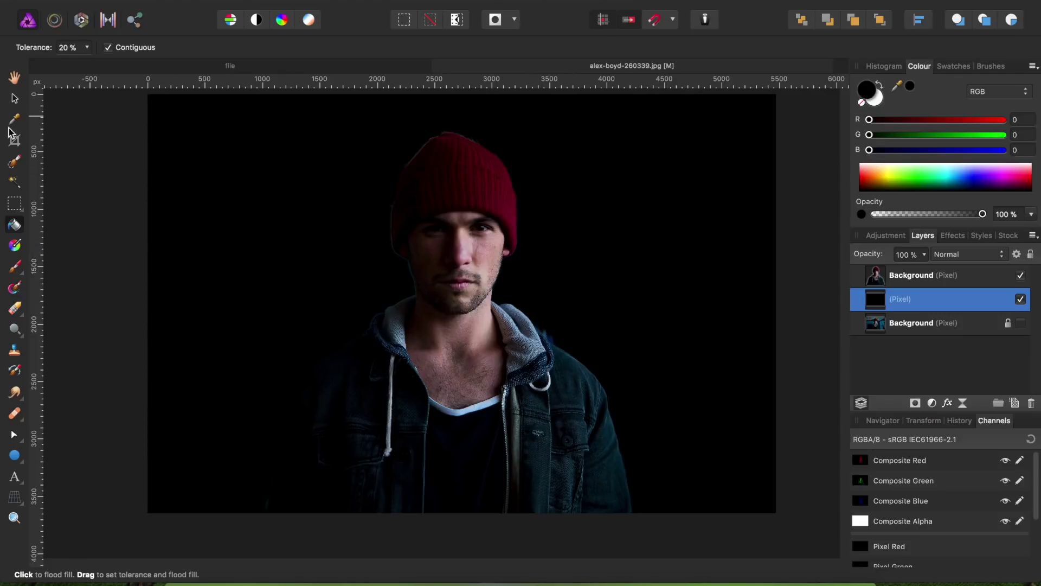
left_click(14, 101)
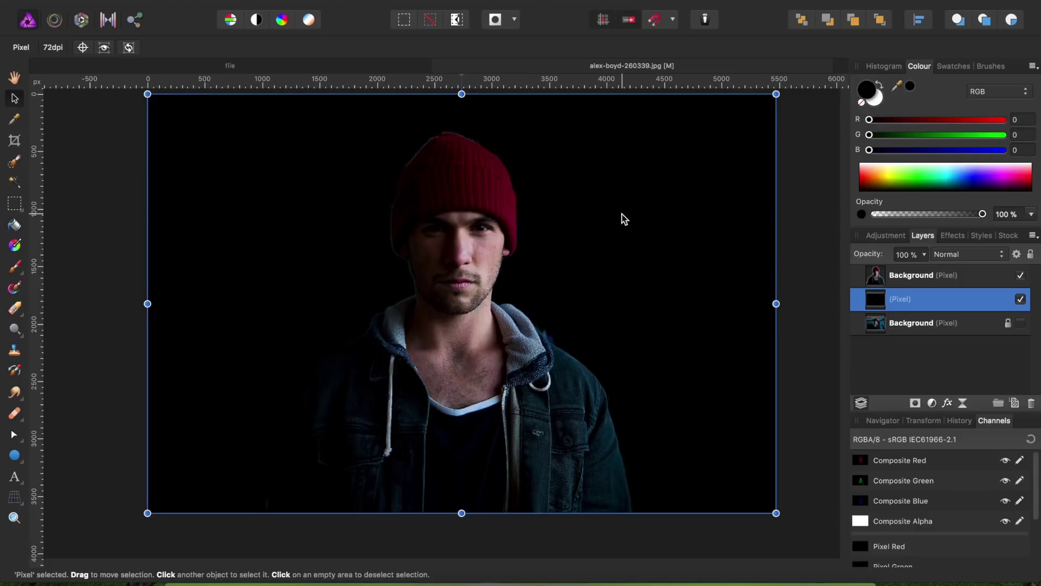
left_click(911, 273)
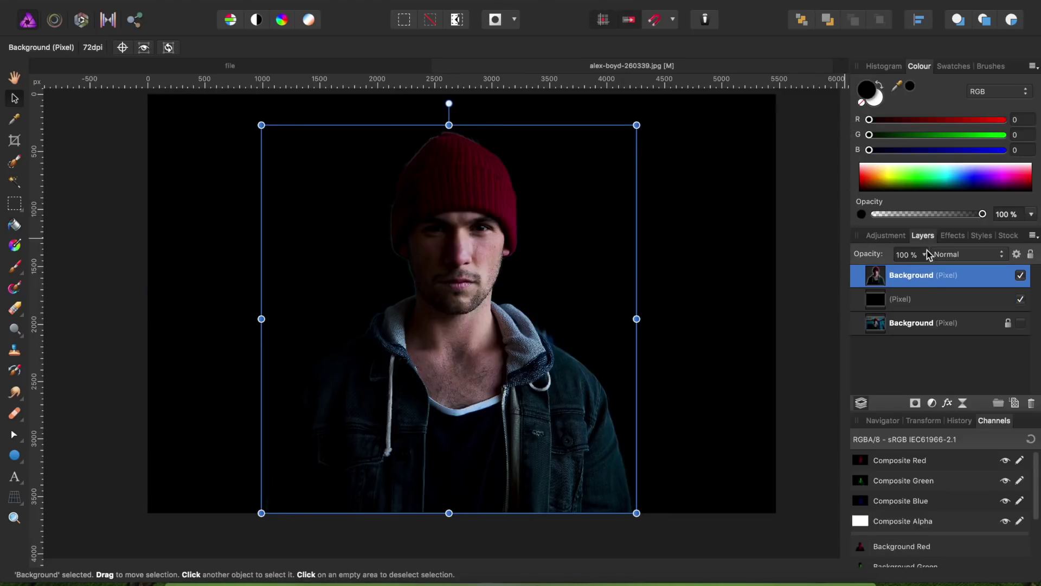
Step: Merge a Black & White adjustment into the cut-out portrait layer
left_click(887, 237)
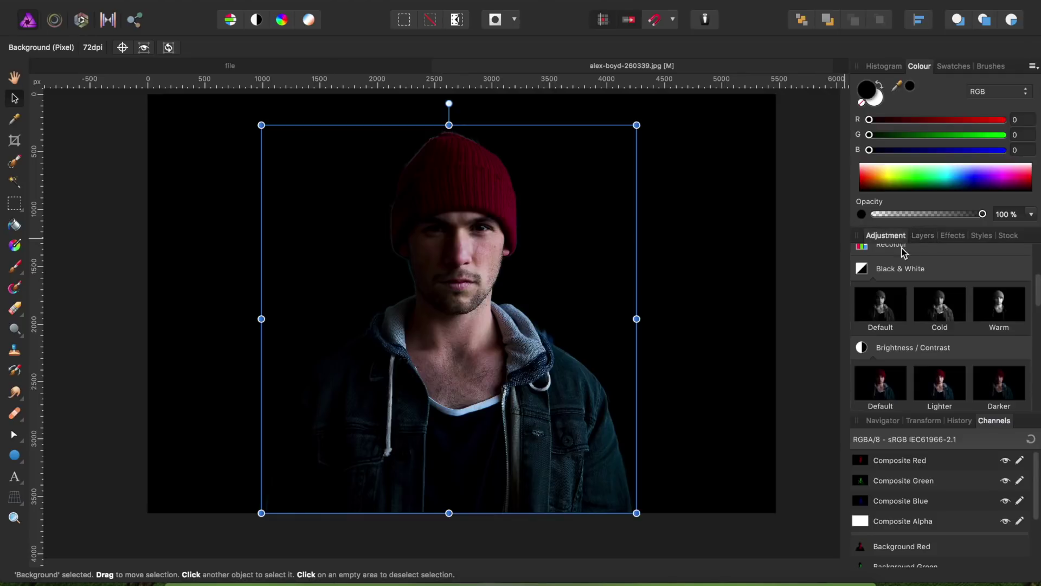
left_click(867, 271)
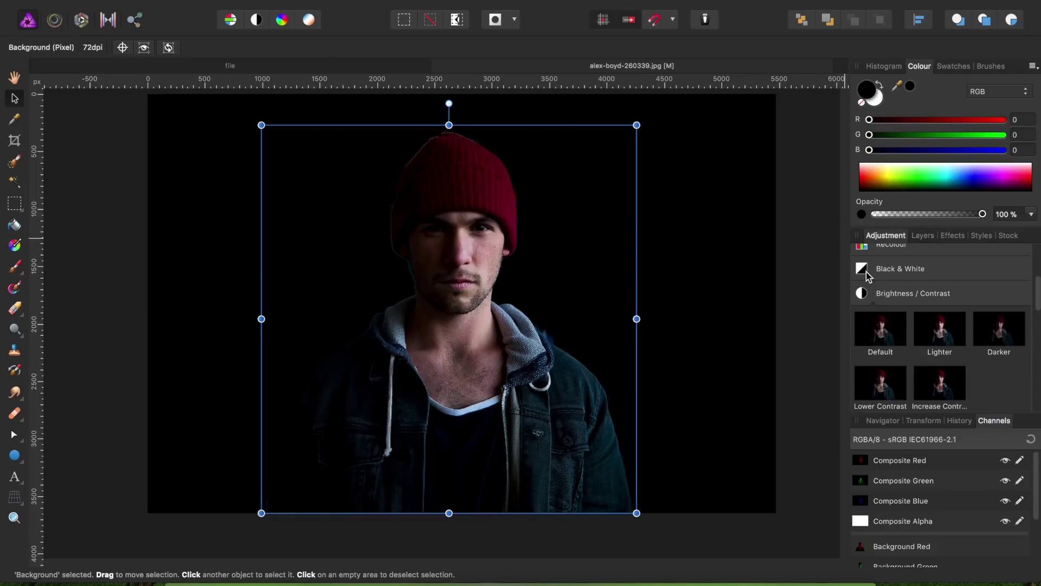
left_click(862, 270)
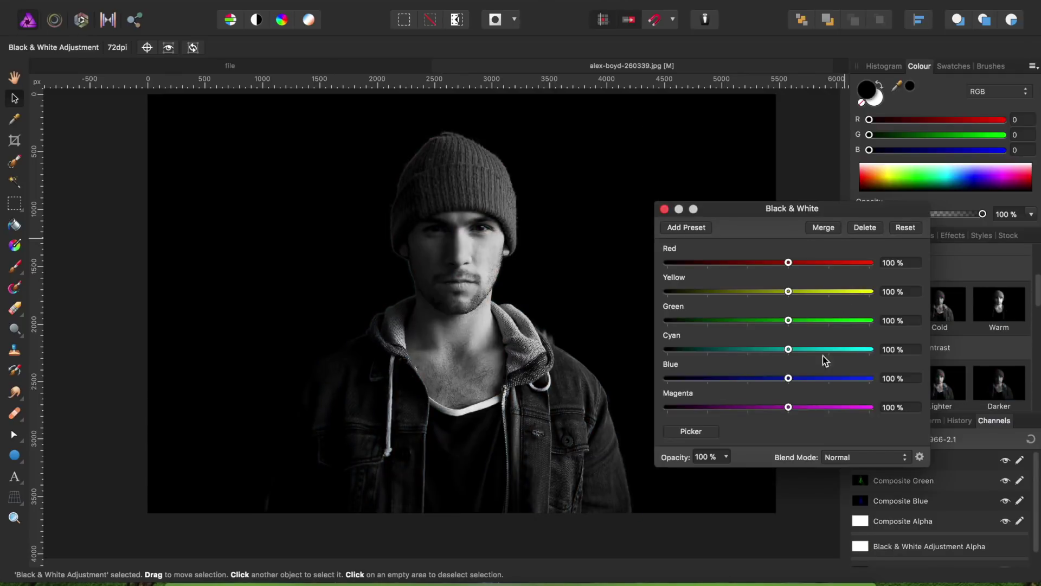
left_click(832, 230)
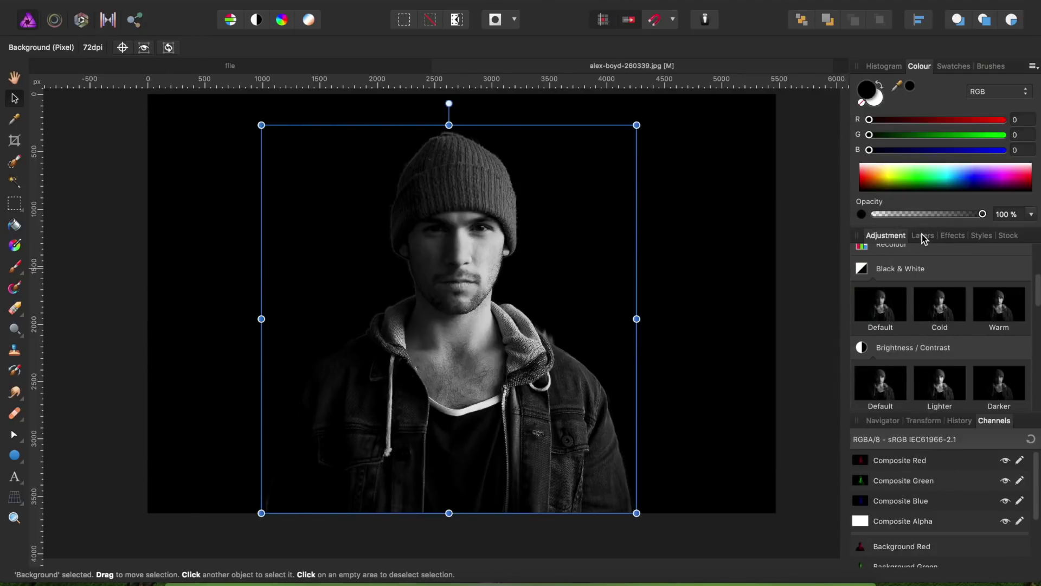
left_click(921, 235)
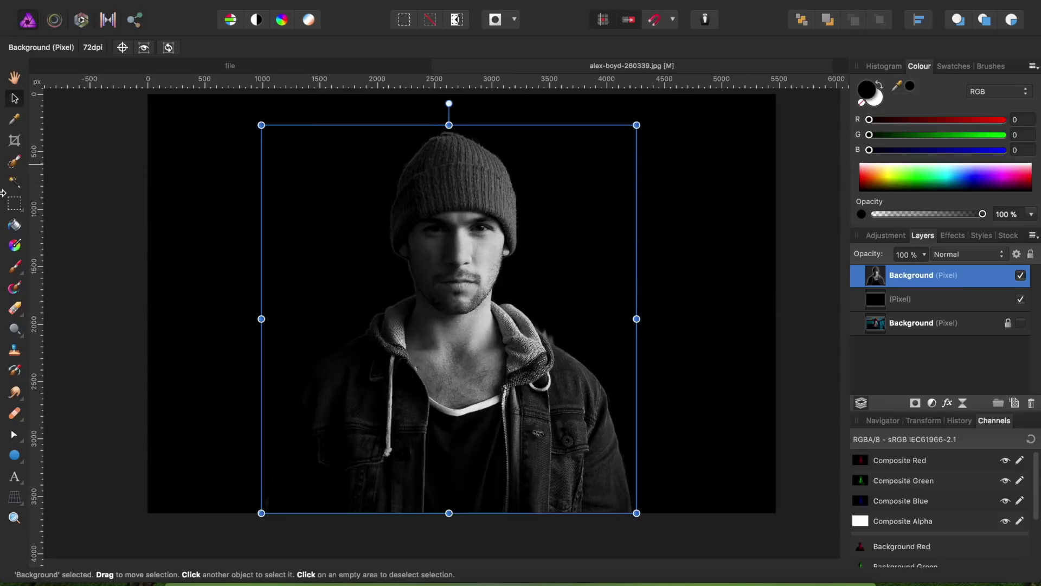
Step: Duplicate the black-and-white portrait layer, hide the top copy and select the lower copy
left_click(18, 267)
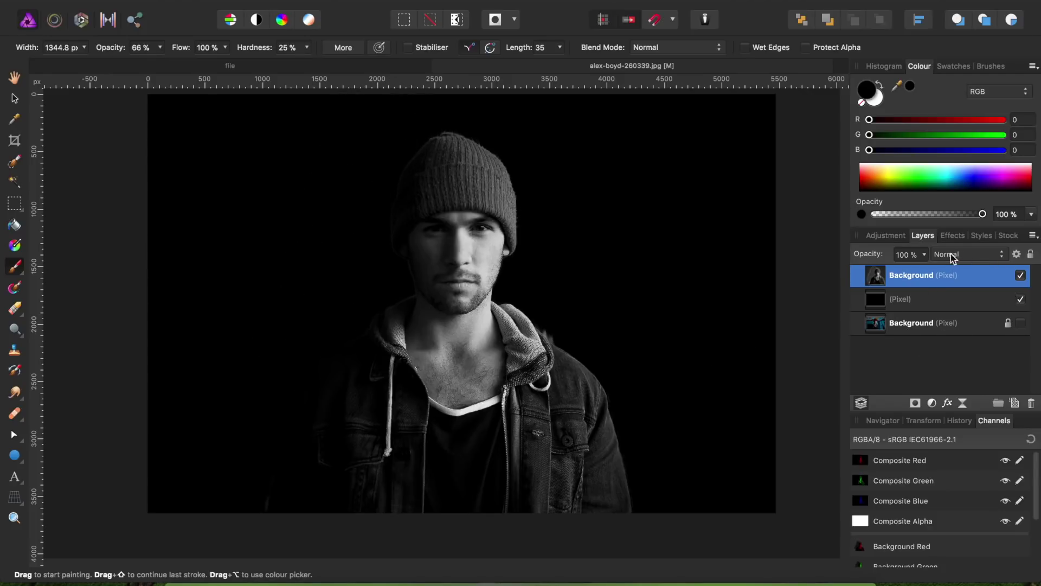
right_click(926, 279)
left_click(925, 397)
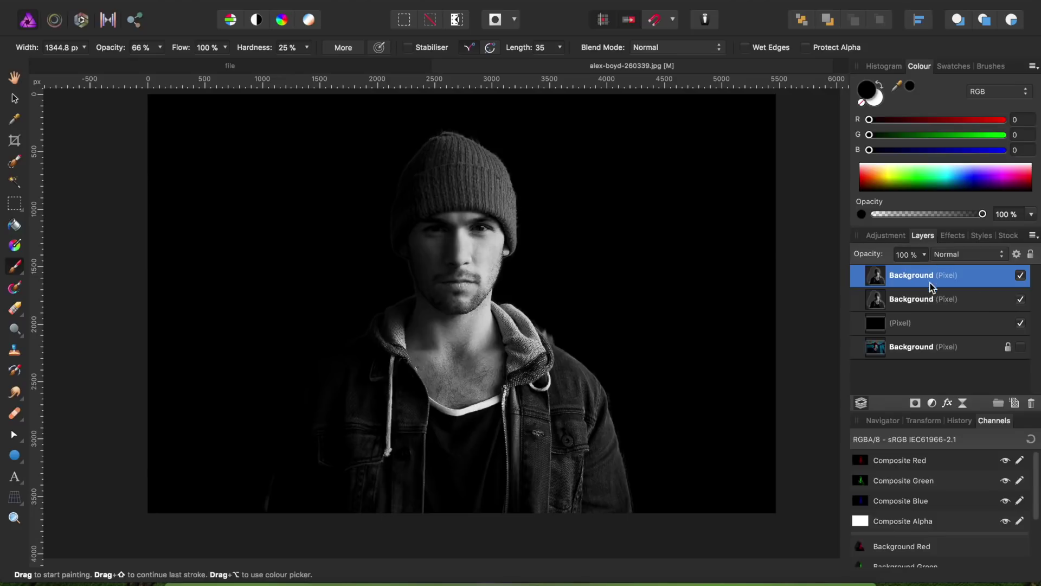
left_click(1020, 275)
left_click(949, 302)
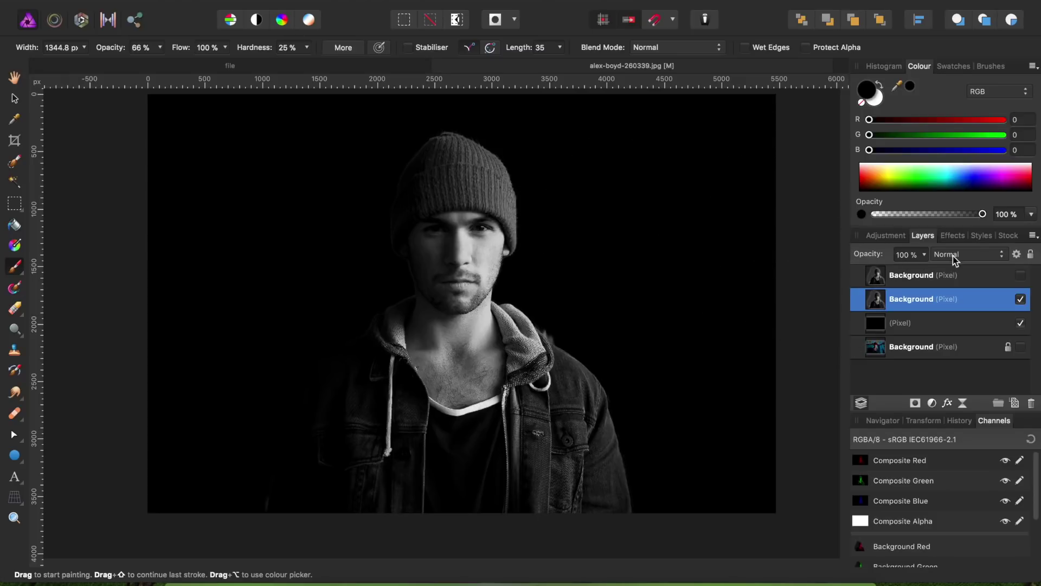
left_click(899, 236)
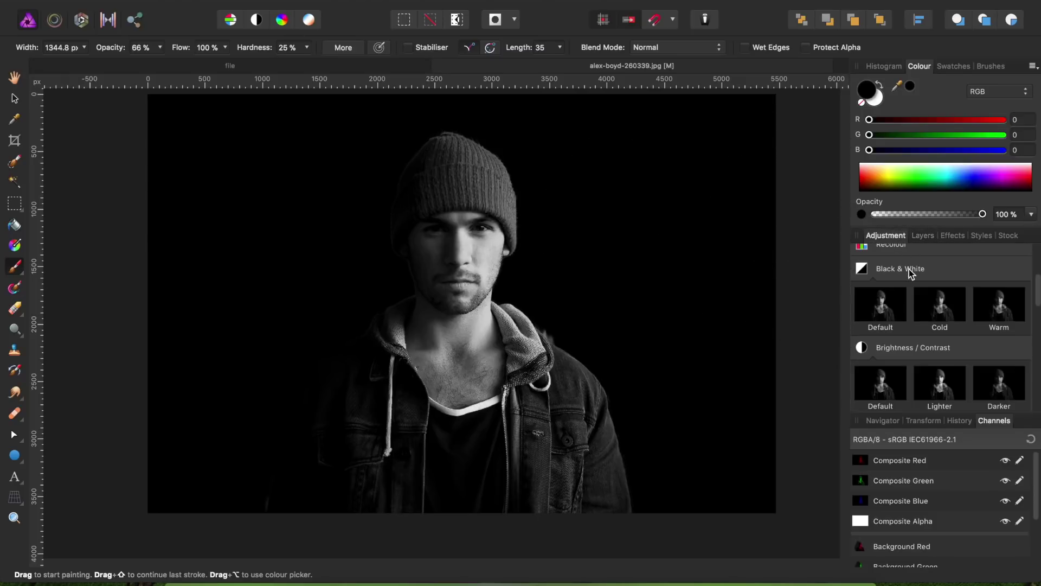
scroll(909, 269, "up", 5)
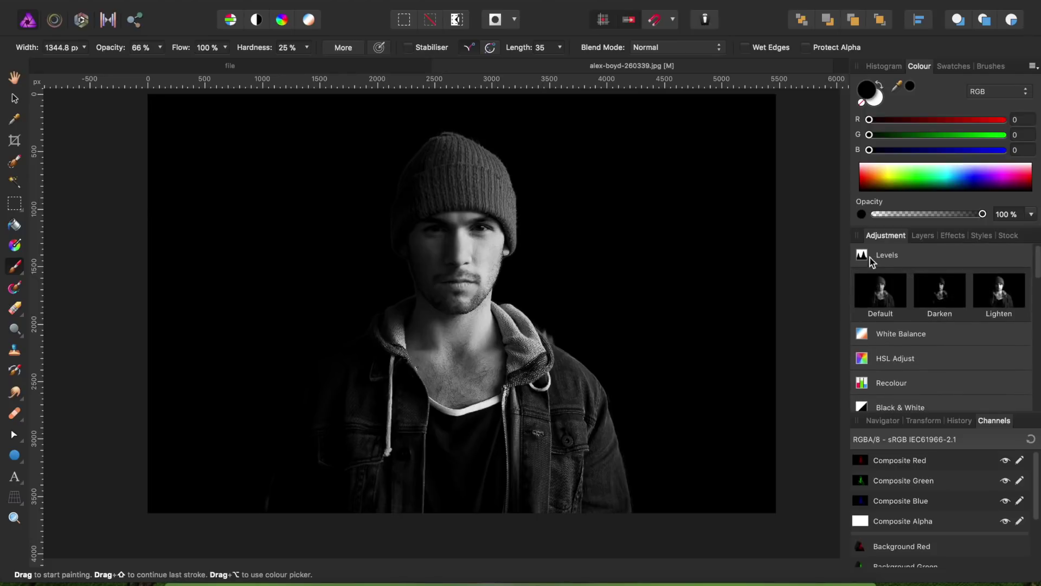
Step: Merge a Levels adjustment with black level around 24% and white level 96% into the portrait copy
left_click(865, 255)
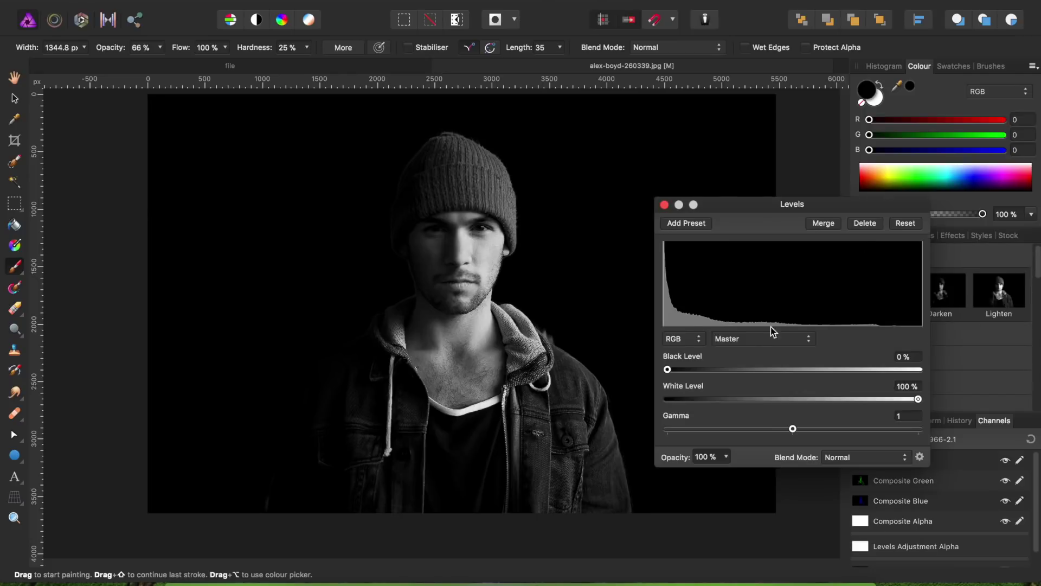
left_click_drag(667, 370, 728, 371)
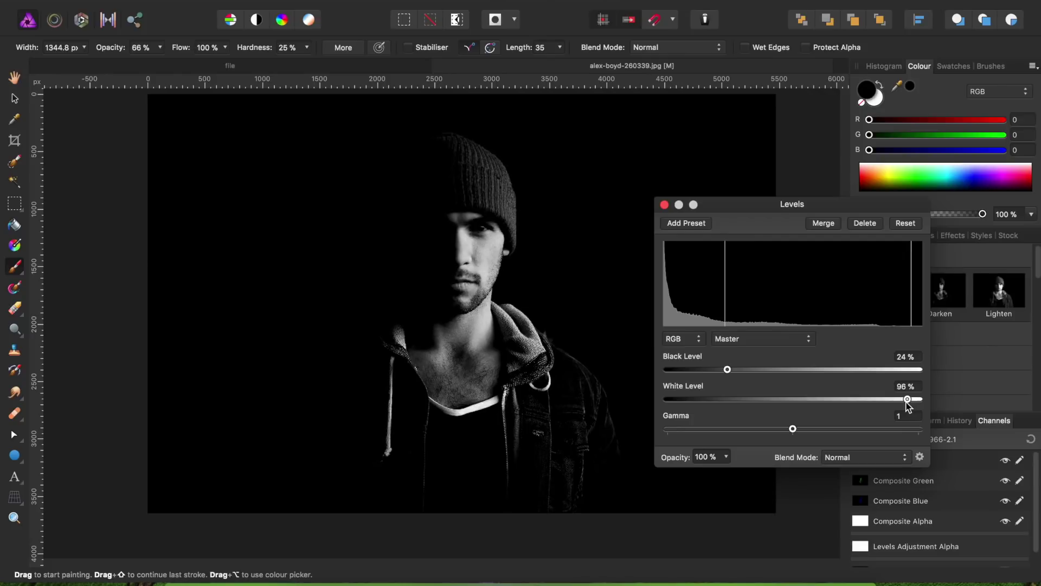
left_click(822, 225)
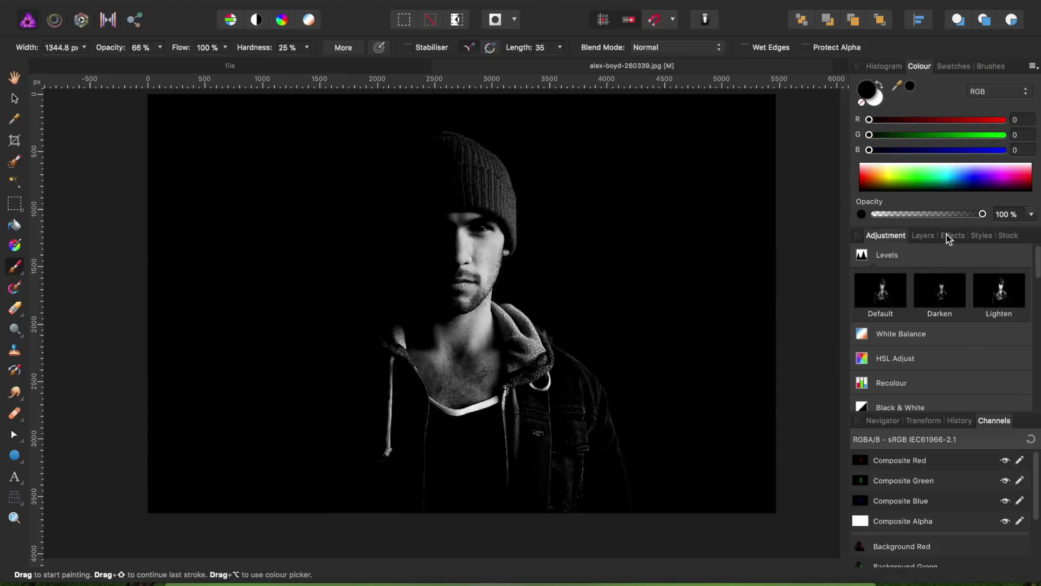
Step: On a new layer, paint black over the neck, collar, drawstring and left chest, then reshow the top copy
left_click(922, 236)
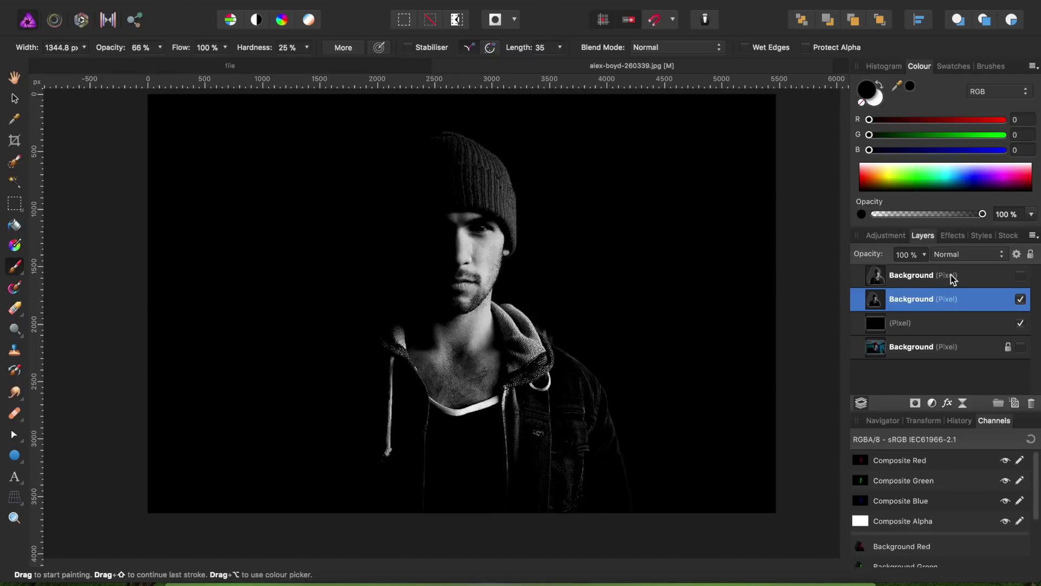
left_click(1013, 406)
mouse_move(433, 322)
left_mouse_down()
mouse_move(365, 374)
mouse_move(365, 320)
mouse_move(374, 465)
left_mouse_up()
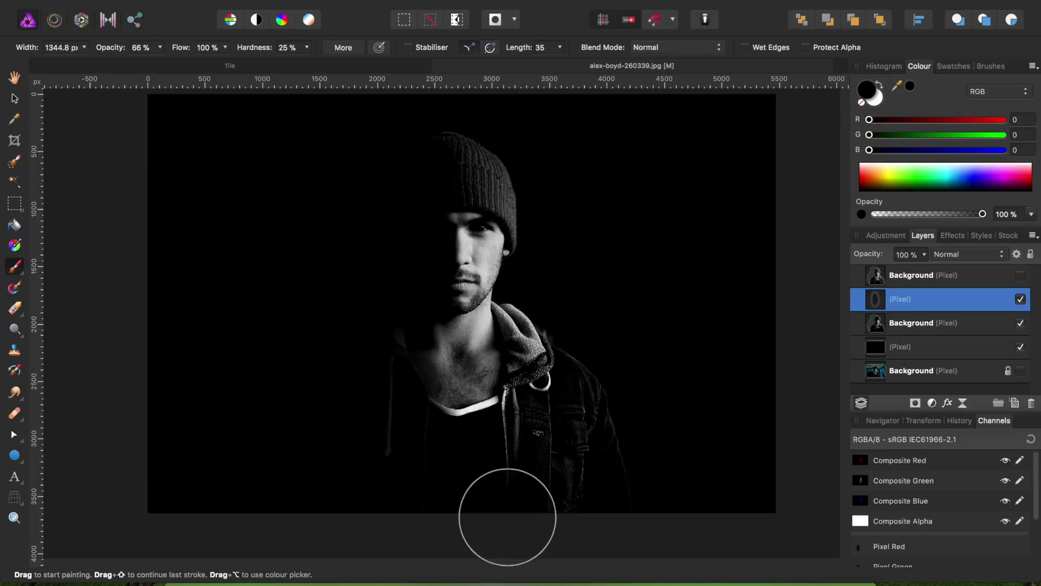
mouse_move(495, 464)
left_mouse_down()
mouse_move(499, 426)
mouse_move(472, 435)
mouse_move(463, 422)
left_mouse_up()
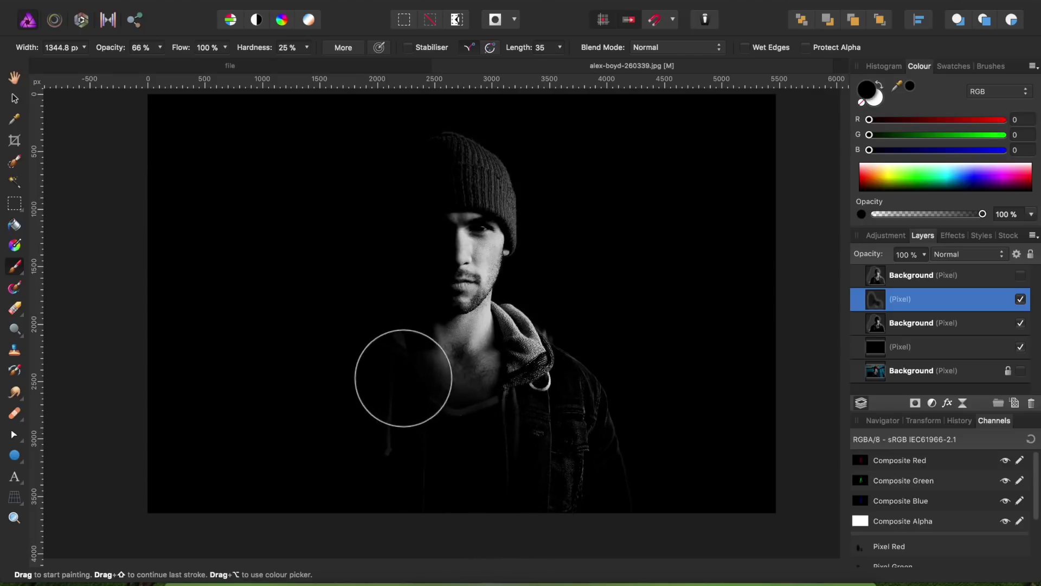
mouse_move(367, 321)
left_mouse_down()
mouse_move(372, 446)
mouse_move(386, 493)
mouse_move(385, 395)
mouse_move(402, 450)
left_mouse_up()
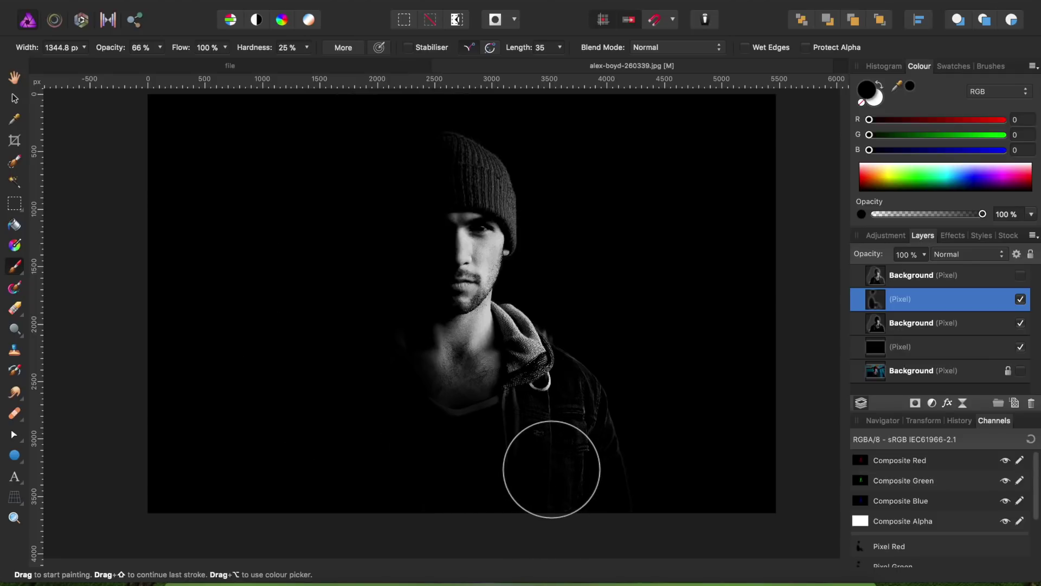
mouse_move(430, 384)
left_mouse_down()
mouse_move(424, 375)
mouse_move(384, 425)
left_mouse_up()
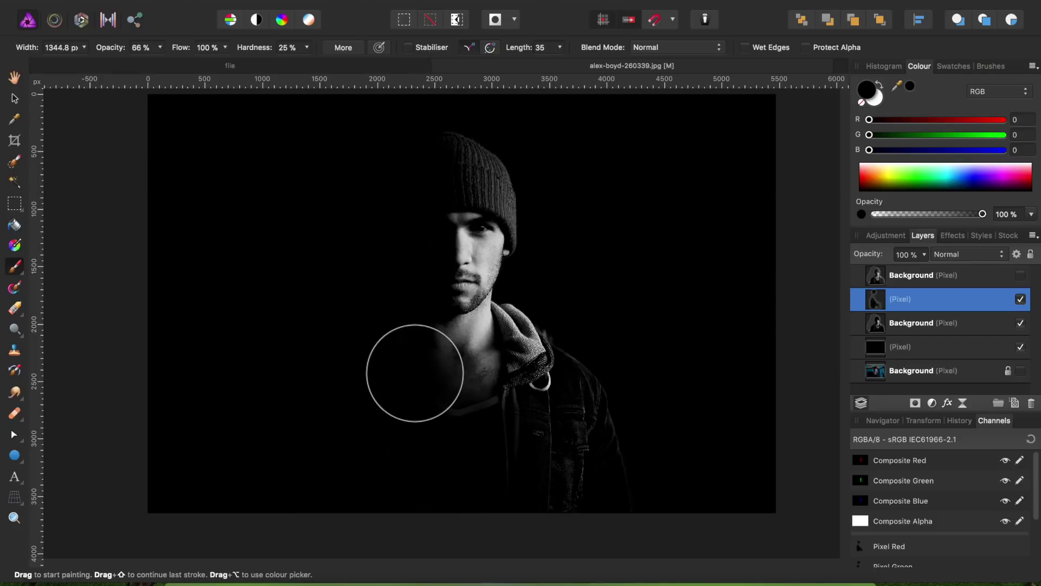
left_click_drag(415, 373, 430, 368)
key("ctrl+z")
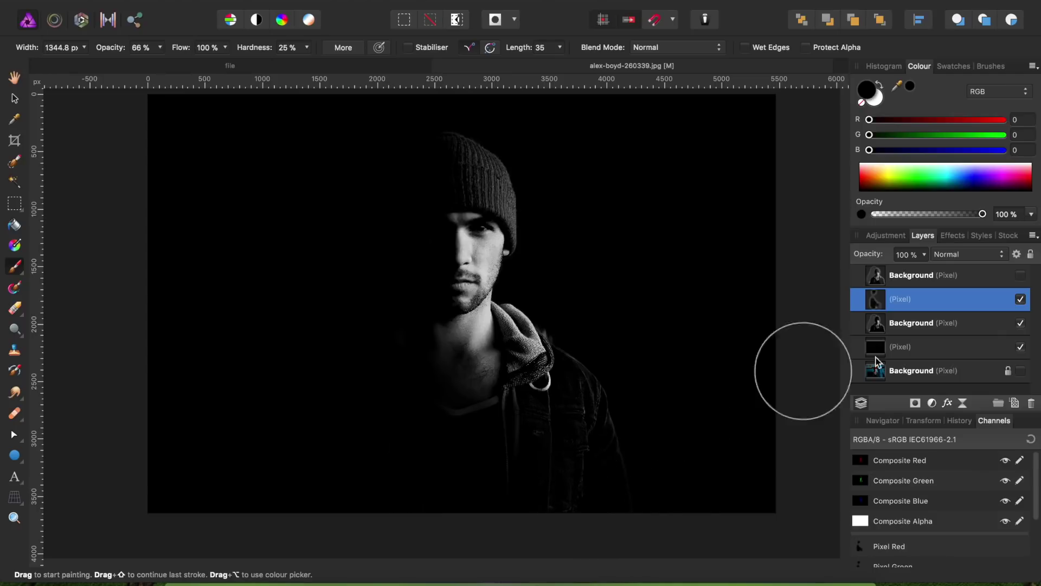
left_click(1021, 276)
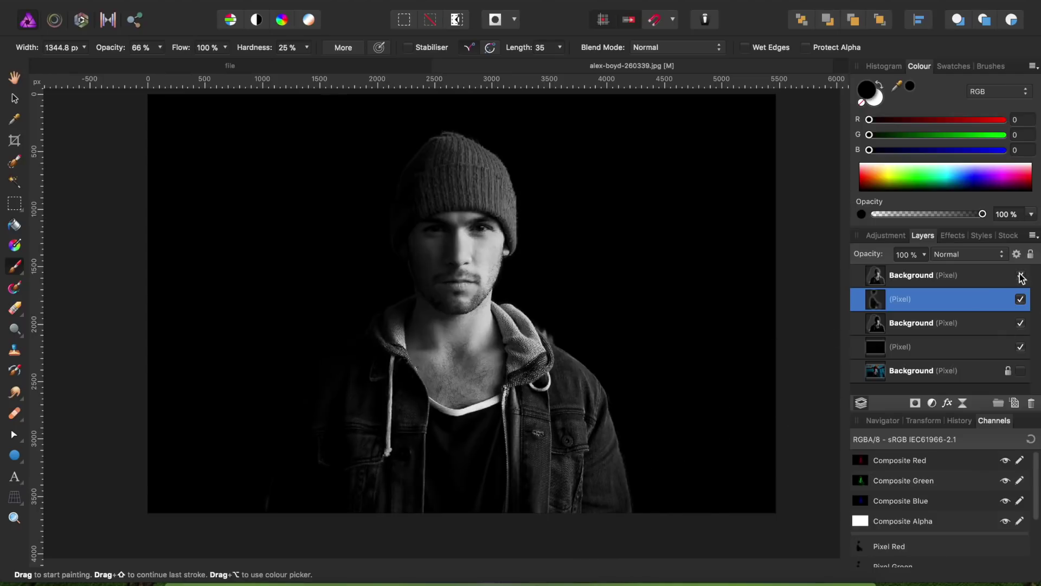
Step: Merge an upward-bent Curves adjustment into the top portrait copy to brighten the face
left_click(985, 279)
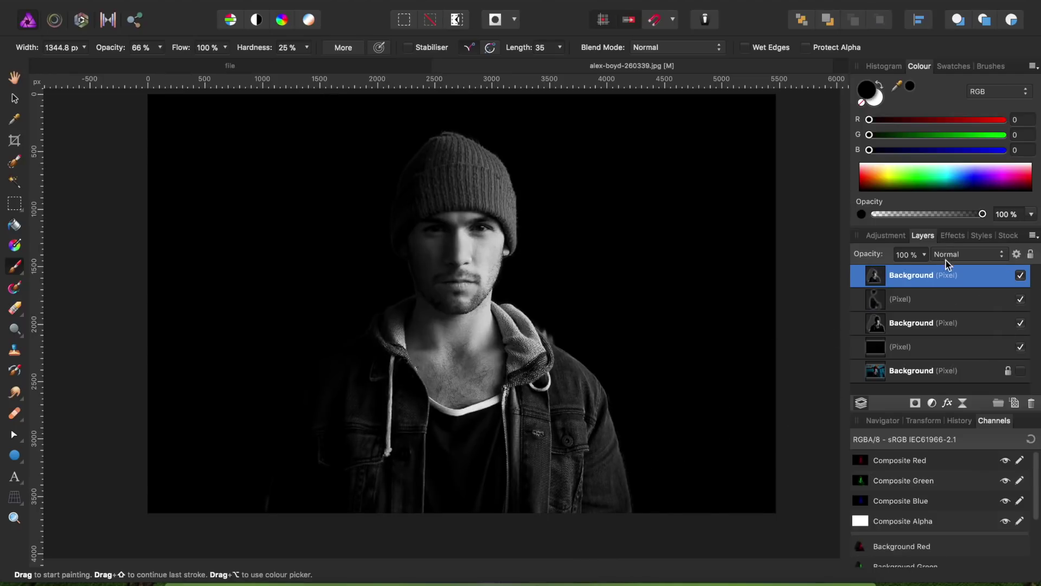
left_click(896, 237)
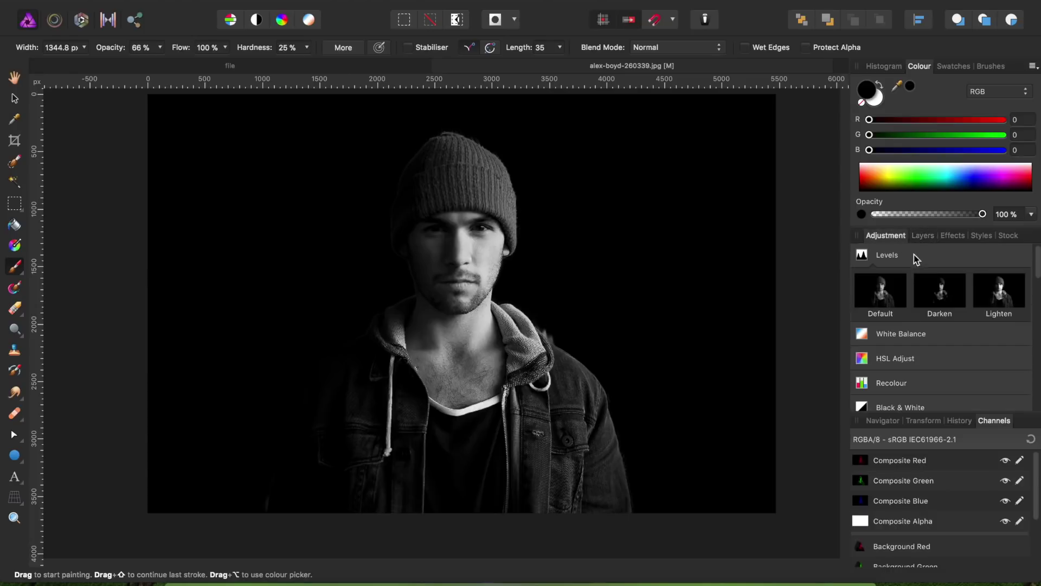
scroll(905, 370, "down", 3)
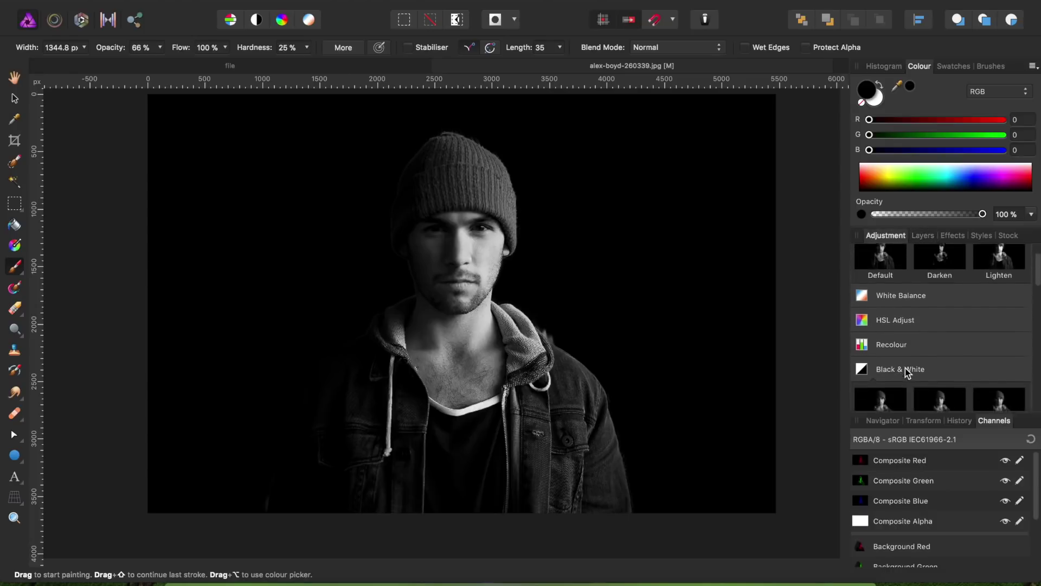
scroll(905, 370, "down", 3)
scroll(905, 370, "down", 3)
scroll(905, 370, "down", 3)
scroll(905, 369, "down", 2)
scroll(903, 367, "down", 2)
left_click(862, 347)
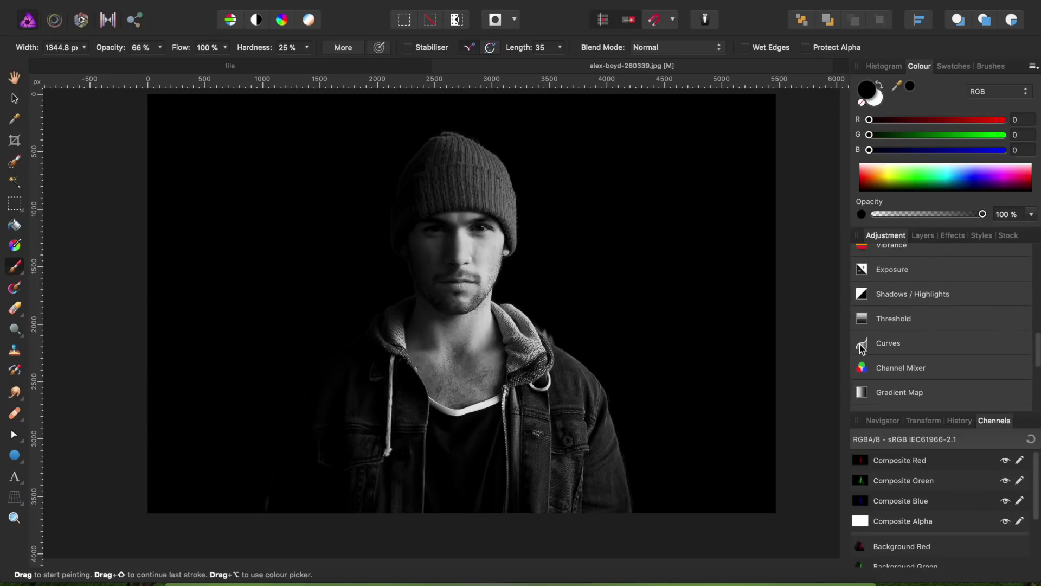
left_click_drag(829, 239, 788, 190)
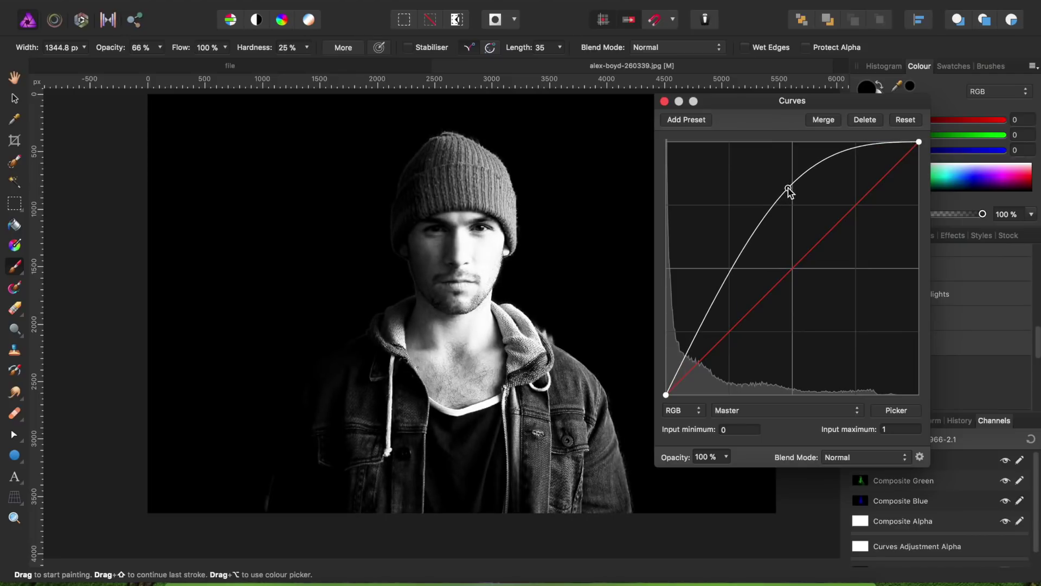
left_click(820, 121)
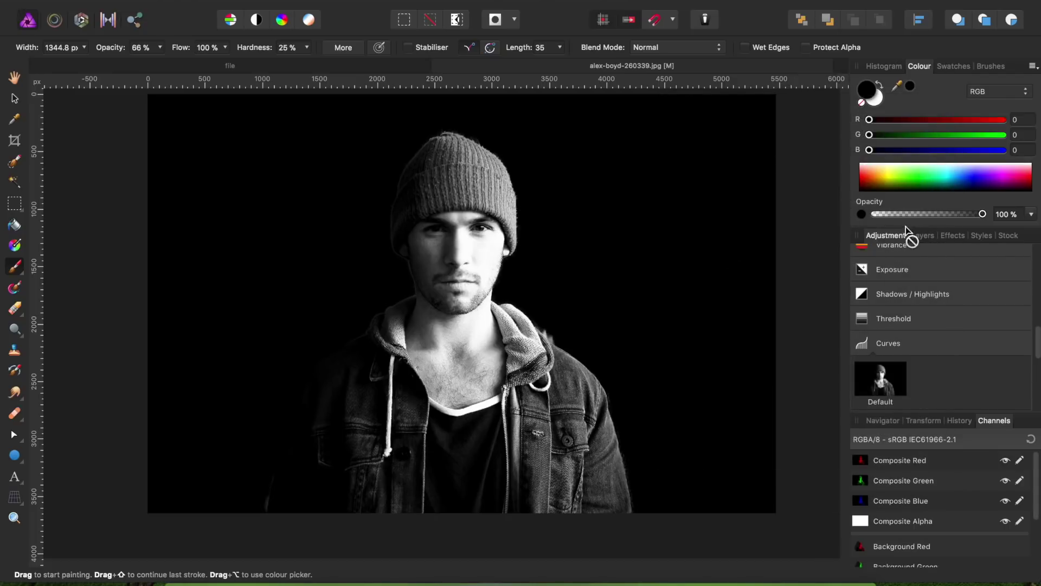
left_click(921, 235)
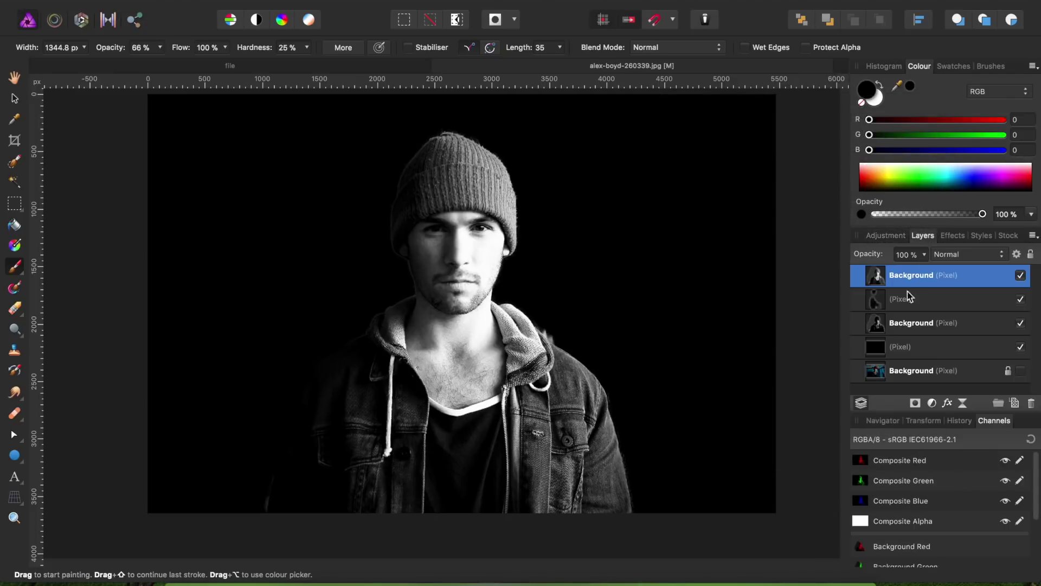
Step: Add a mask to the top portrait layer and target the mask for painting
left_click(916, 407)
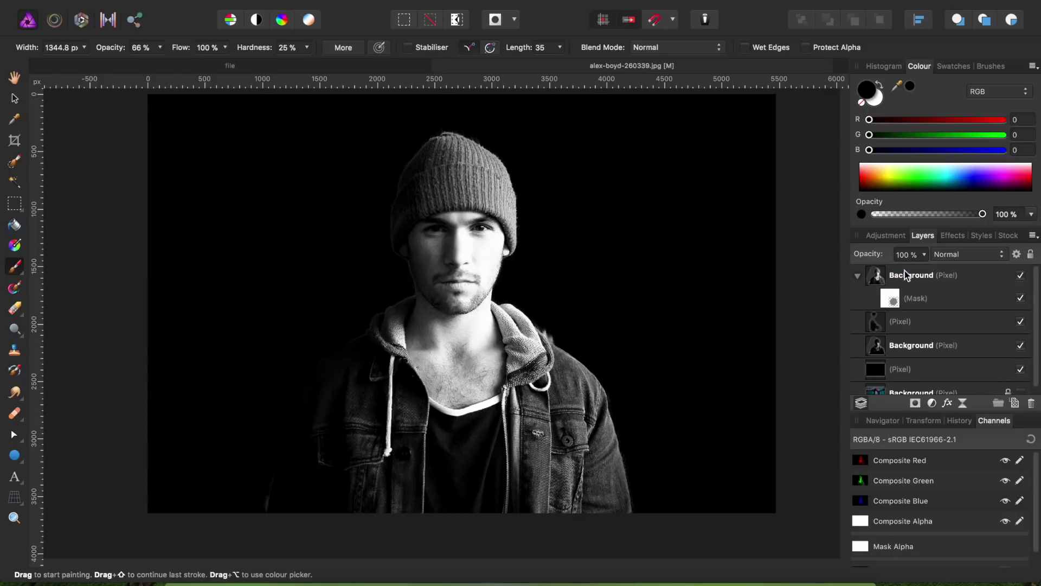
left_click(909, 298)
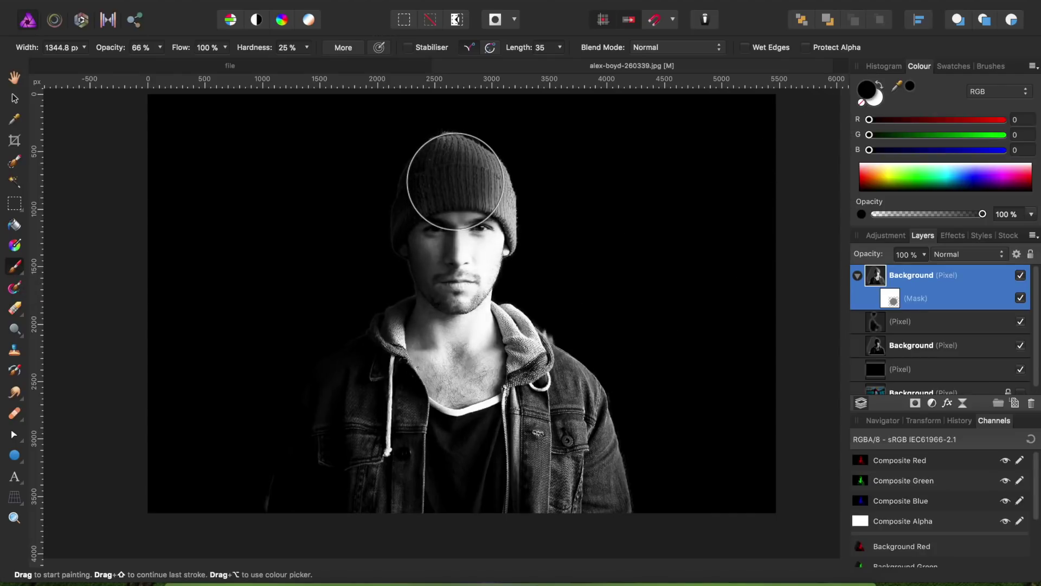
mouse_move(442, 174)
left_mouse_down()
mouse_move(441, 302)
mouse_move(448, 144)
mouse_move(474, 251)
left_mouse_up()
key("ctrl+z")
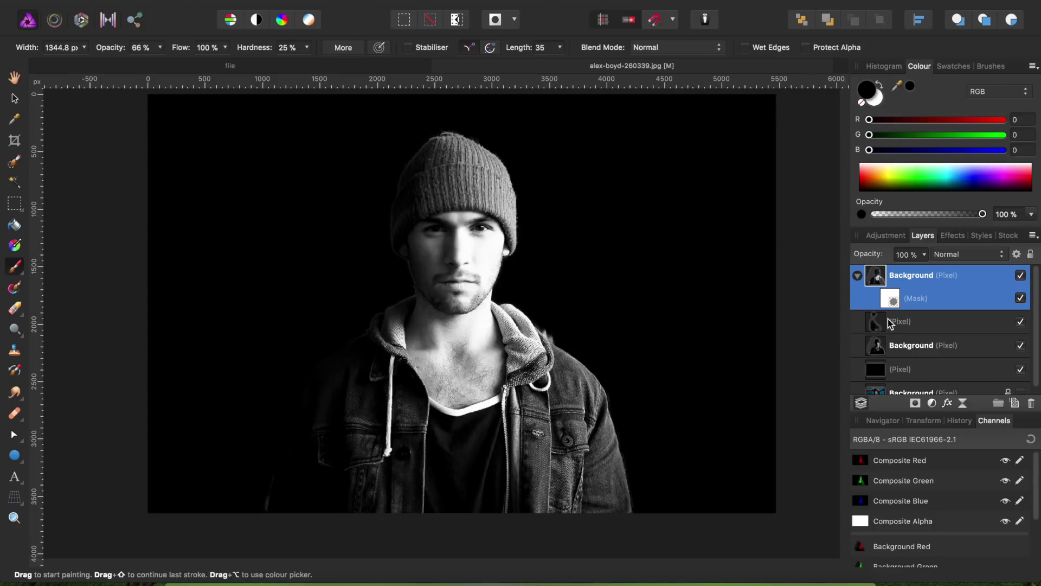
left_click(894, 301)
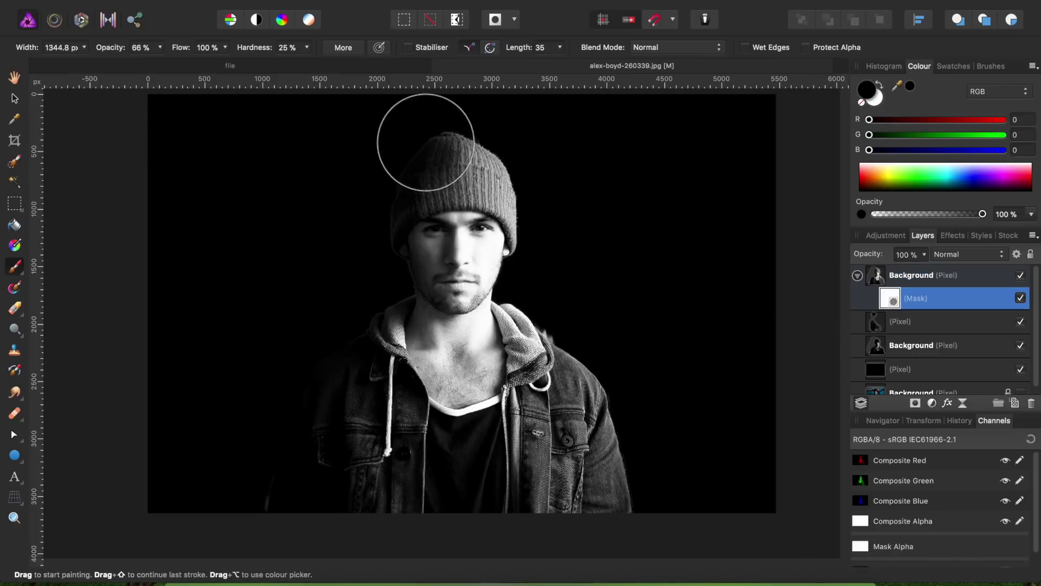
left_click_drag(425, 121, 451, 162)
key("ctrl+z")
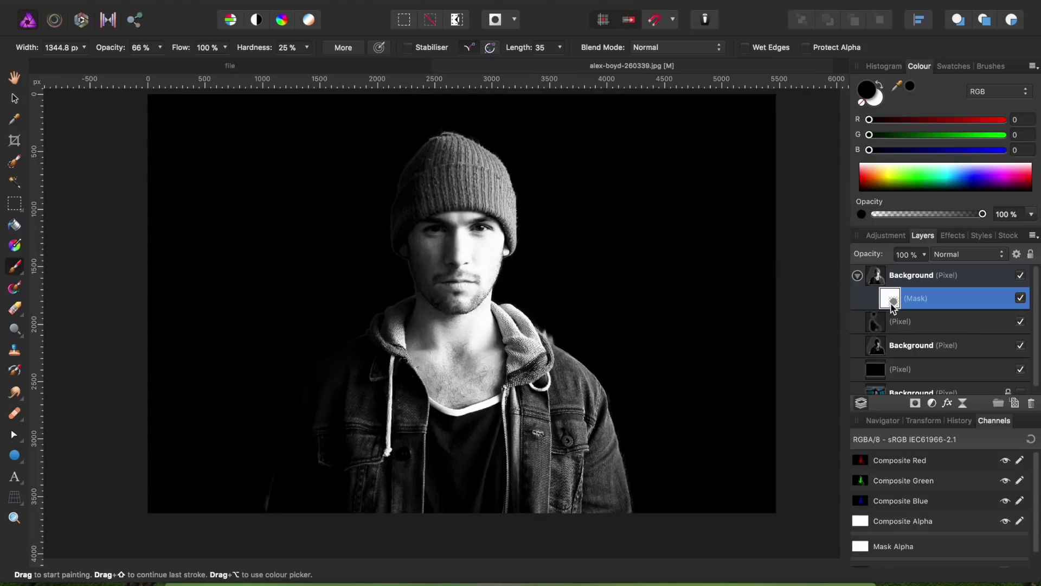
Step: Paint black on the mask over the left jacket and drawstring, discarding trial strokes
left_click_drag(402, 320, 426, 391)
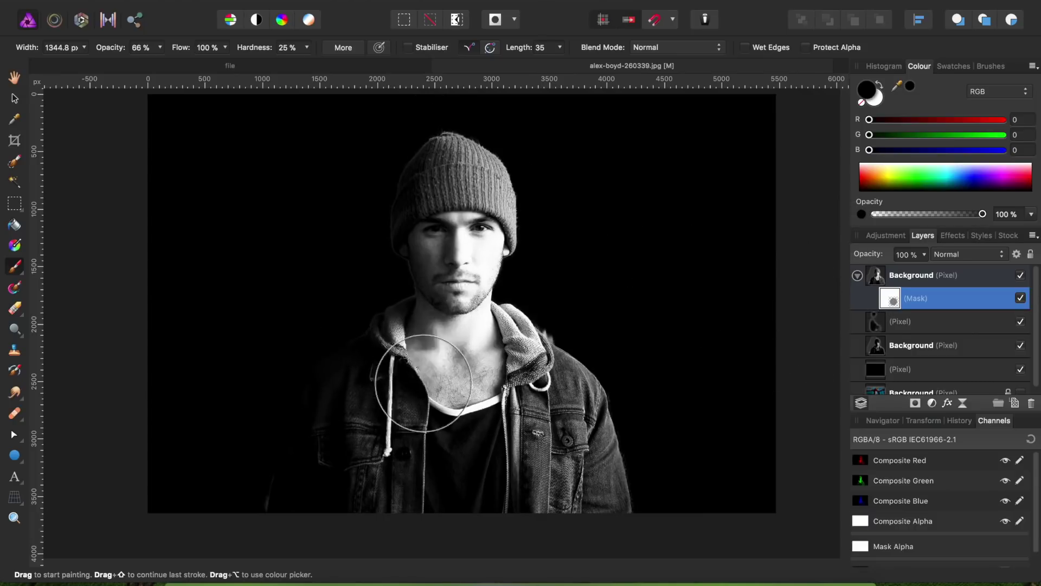
key("ctrl+z")
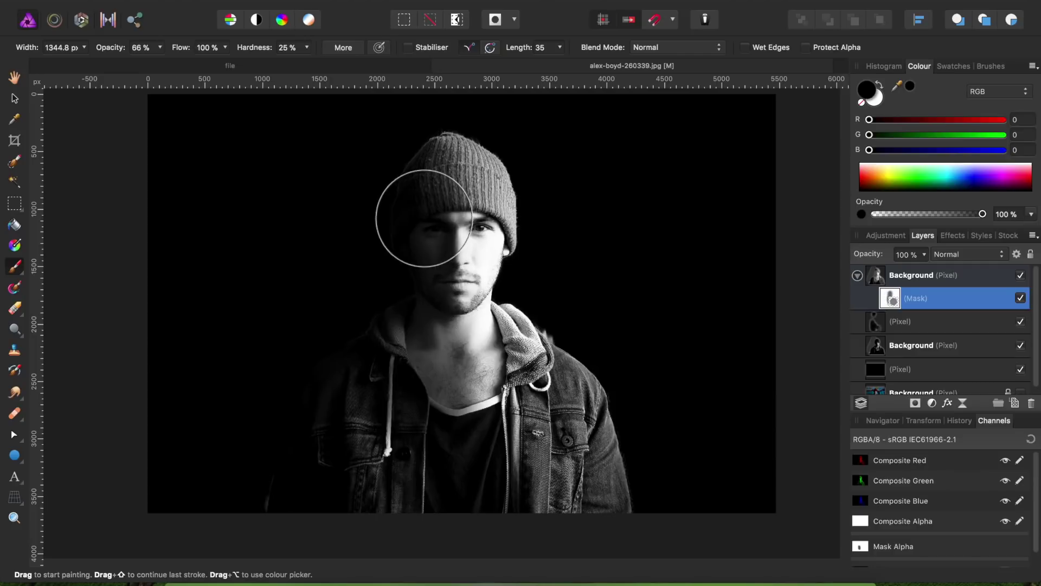
left_click_drag(441, 151, 451, 298)
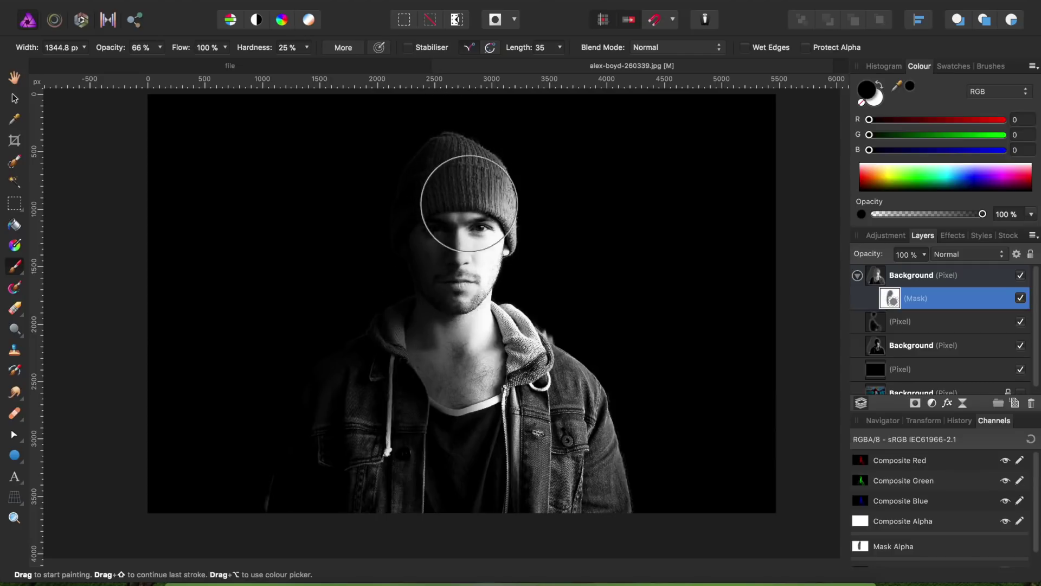
key("ctrl+z")
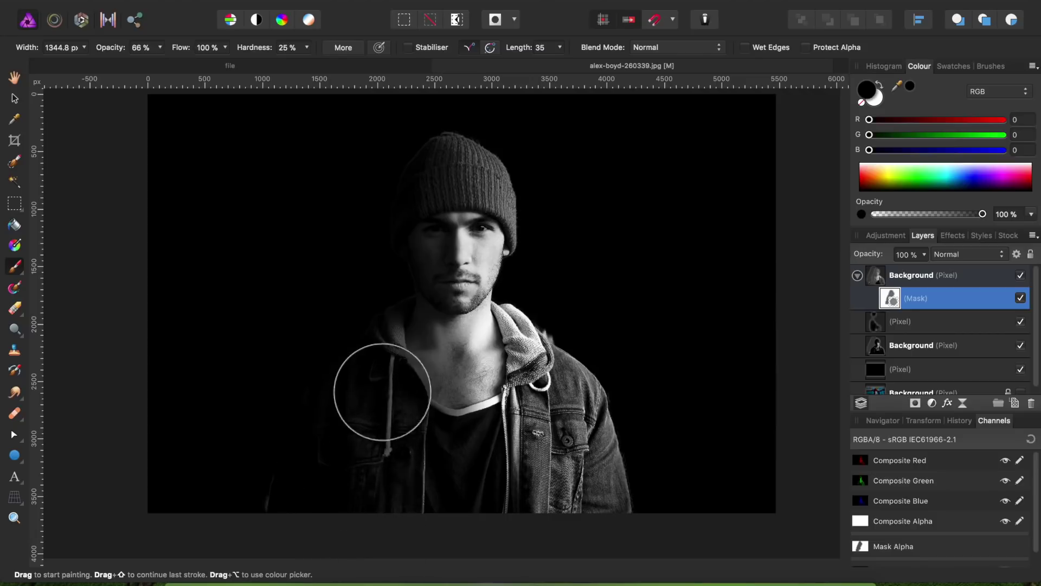
mouse_move(390, 509)
left_mouse_down()
mouse_move(384, 337)
mouse_move(367, 453)
mouse_move(379, 326)
mouse_move(418, 430)
mouse_move(437, 378)
mouse_move(474, 395)
mouse_move(495, 448)
mouse_move(502, 412)
mouse_move(489, 380)
mouse_move(453, 430)
mouse_move(395, 425)
mouse_move(442, 434)
mouse_move(486, 401)
mouse_move(565, 553)
mouse_move(532, 565)
mouse_move(537, 423)
mouse_move(548, 581)
mouse_move(551, 462)
mouse_move(540, 416)
mouse_move(535, 441)
mouse_move(556, 502)
mouse_move(557, 482)
mouse_move(569, 559)
mouse_move(573, 519)
left_mouse_up()
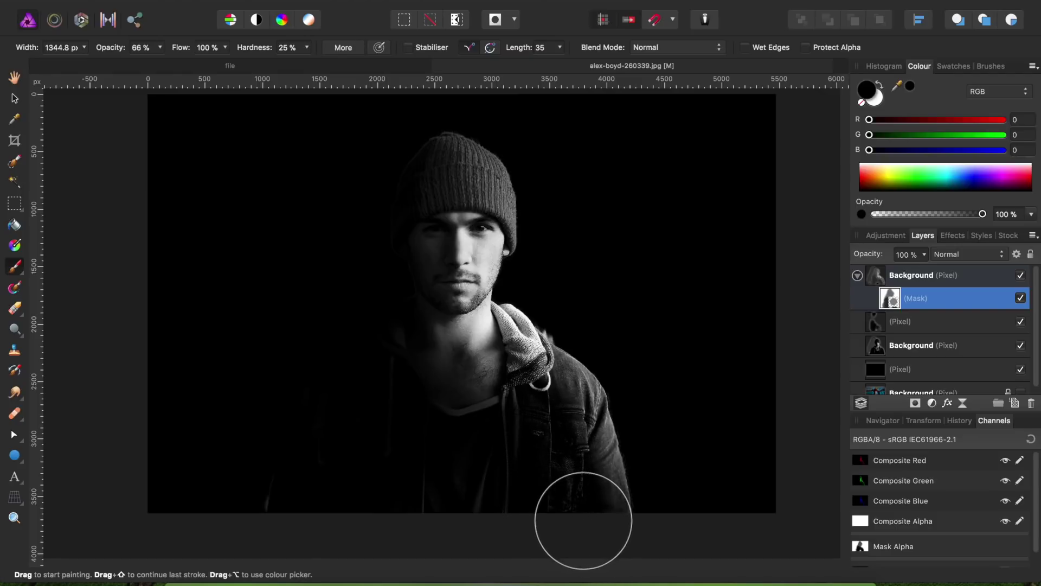
Step: Paint black on the mask to push the lower-left body, chest and neck into shadow
scroll(573, 514, "down", 3)
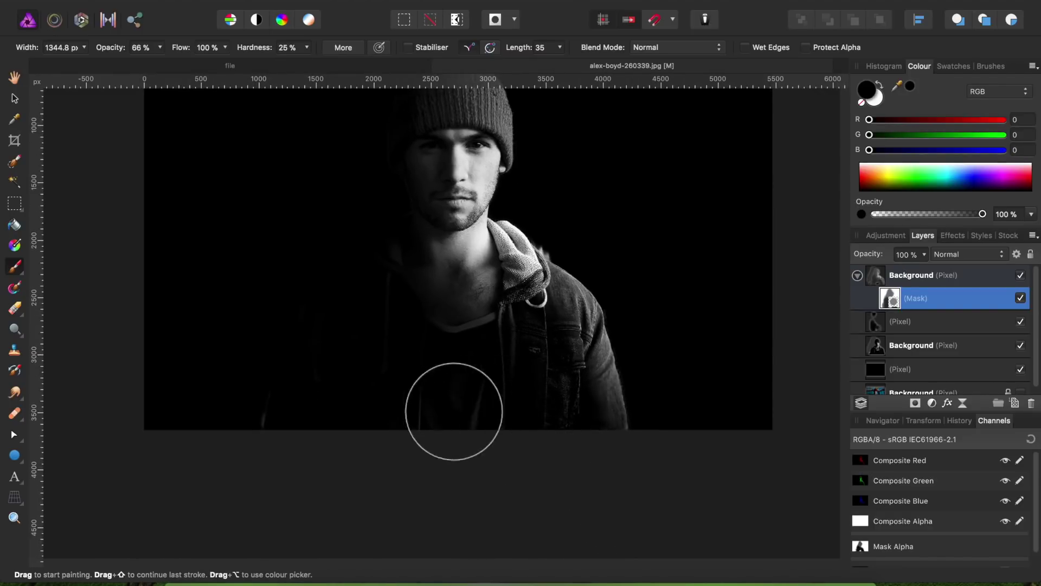
mouse_move(416, 425)
left_mouse_down()
mouse_move(260, 418)
mouse_move(262, 361)
mouse_move(330, 365)
mouse_move(422, 340)
mouse_move(477, 367)
mouse_move(455, 355)
left_mouse_up()
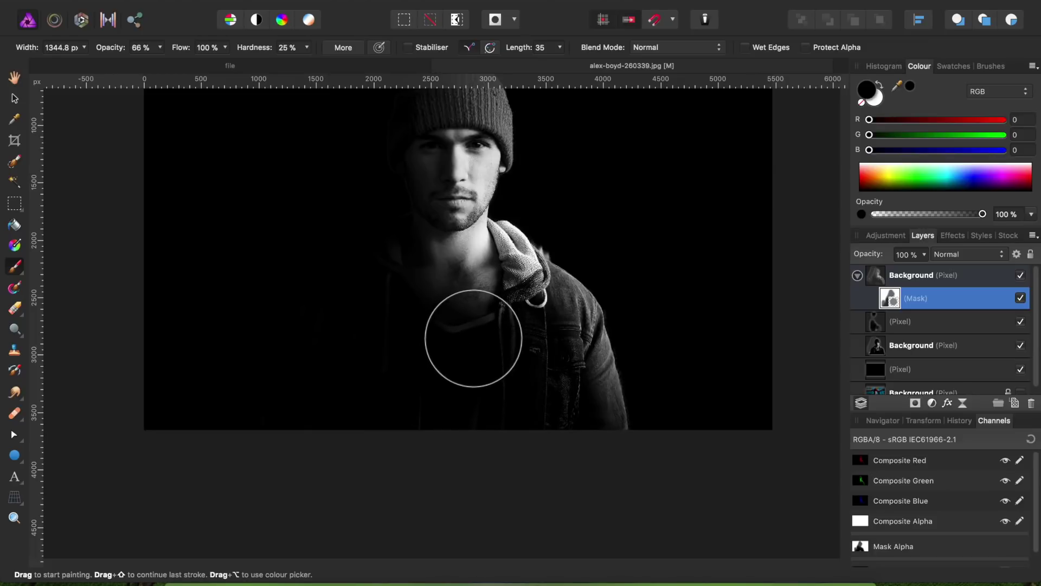
mouse_move(469, 282)
left_mouse_down()
mouse_move(453, 274)
mouse_move(448, 207)
left_mouse_up()
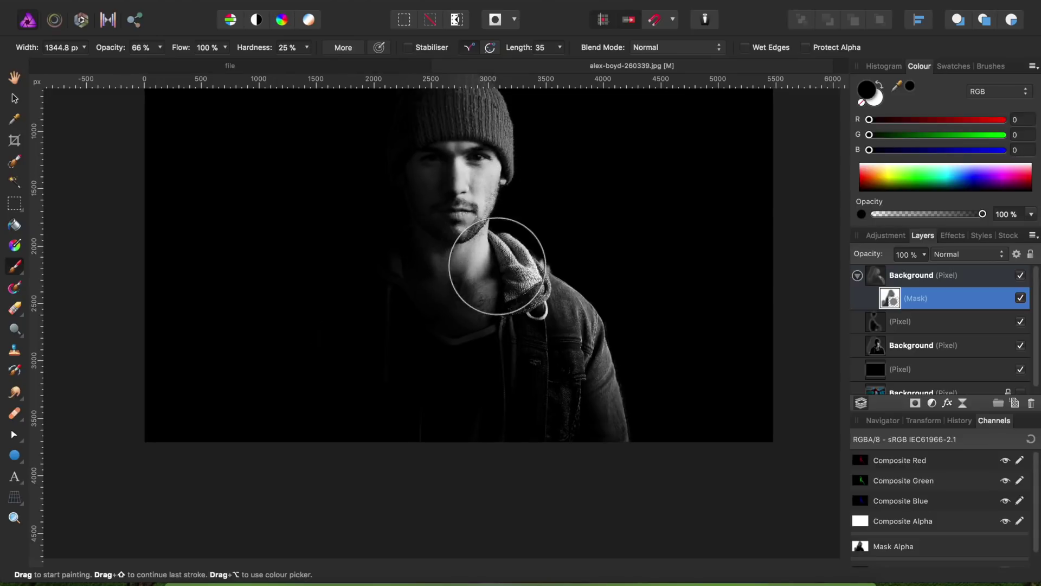
scroll(494, 228, "up", 5)
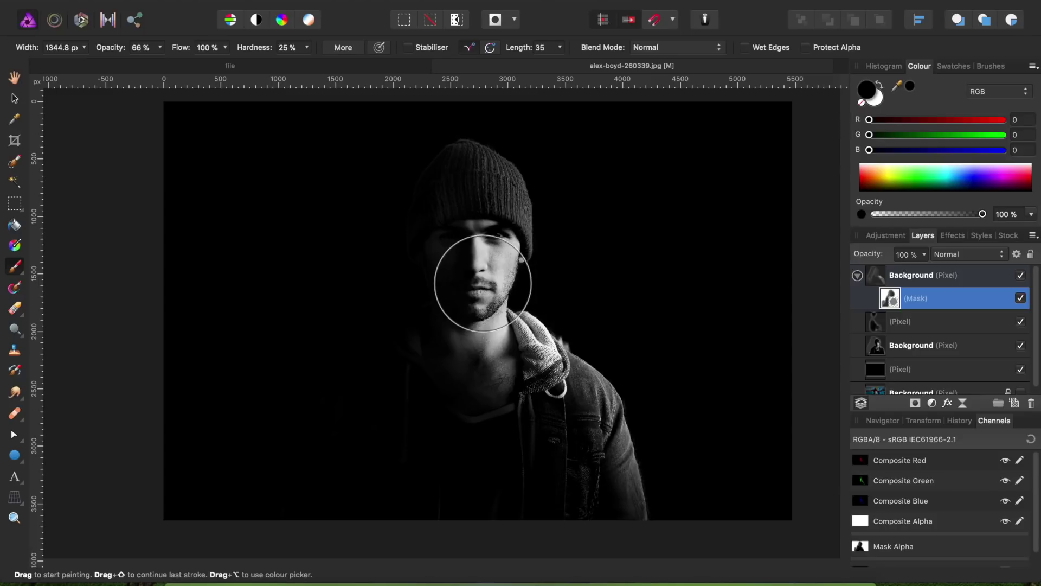
Step: Darken the lower jacket and the jacket's right edge on the mask
scroll(452, 393, "down", 3)
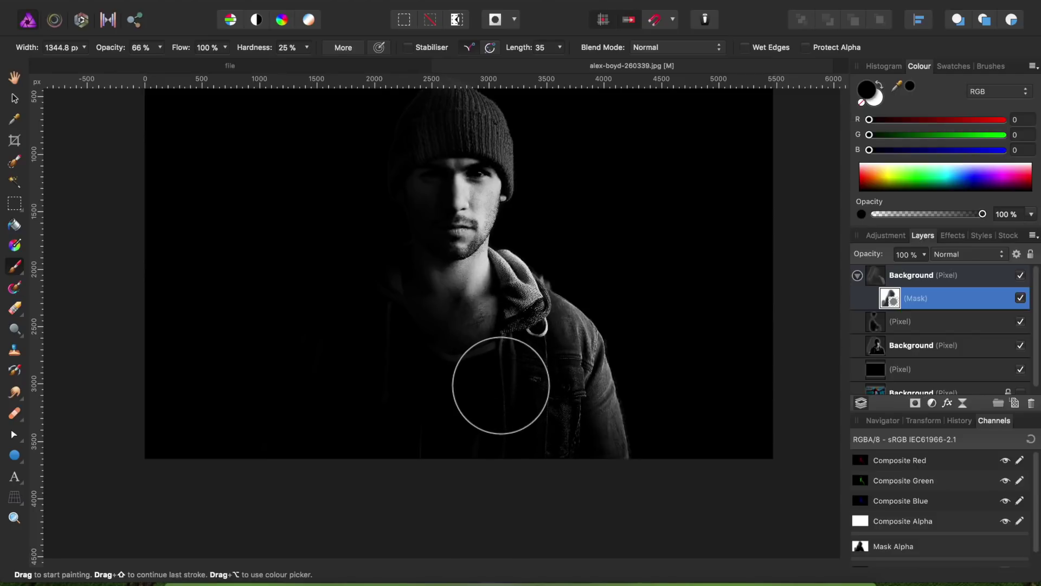
scroll(501, 385, "down", 3)
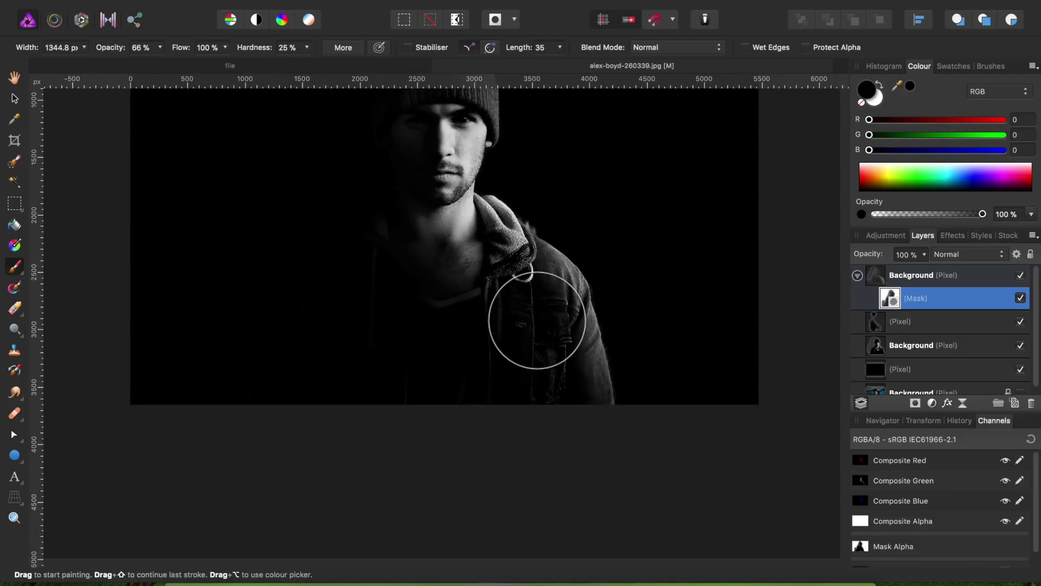
left_click_drag(525, 372, 526, 365)
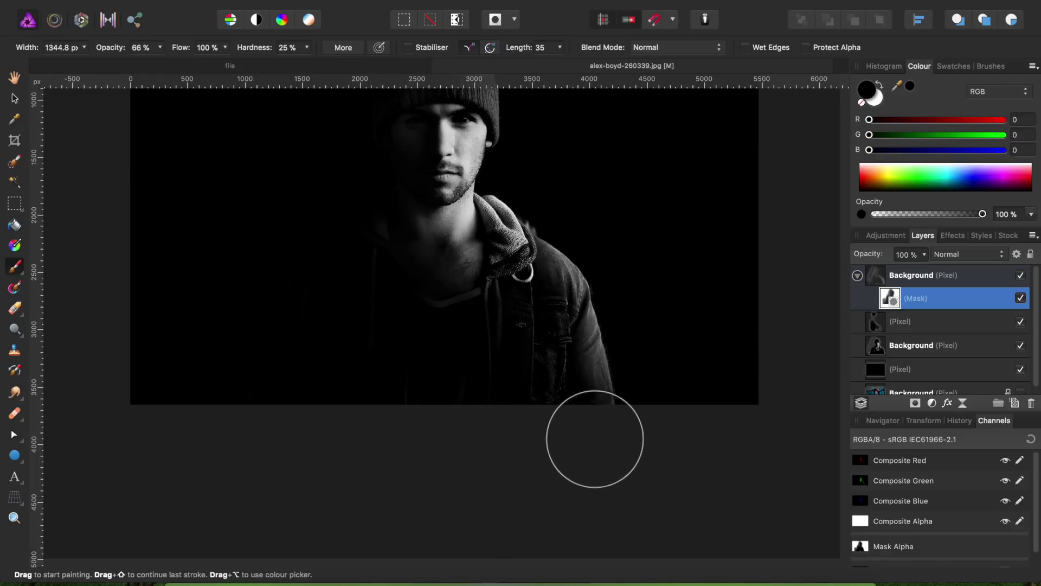
mouse_move(662, 372)
left_mouse_down()
mouse_move(655, 418)
mouse_move(646, 345)
mouse_move(653, 402)
left_mouse_up()
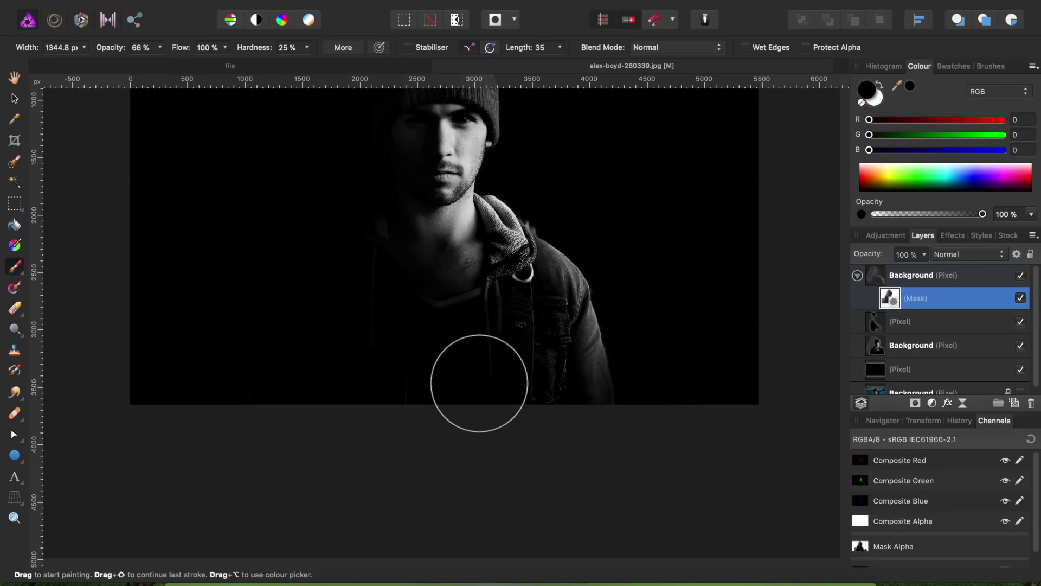
scroll(474, 379, "up", 3)
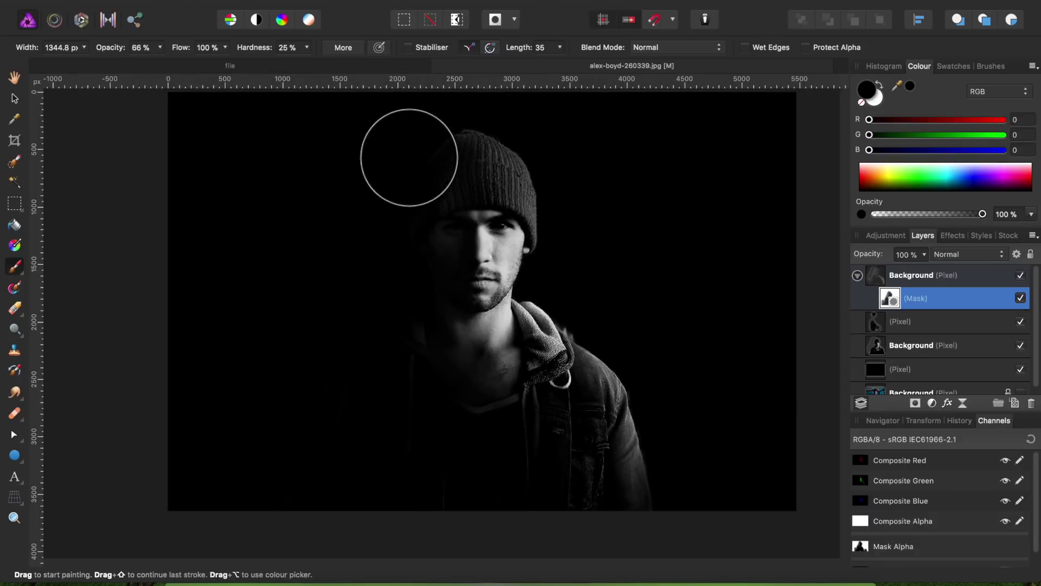
Step: Paint the left side of the face into shadow, touch up the jacket, then deselect the layer
left_click_drag(432, 130, 425, 144)
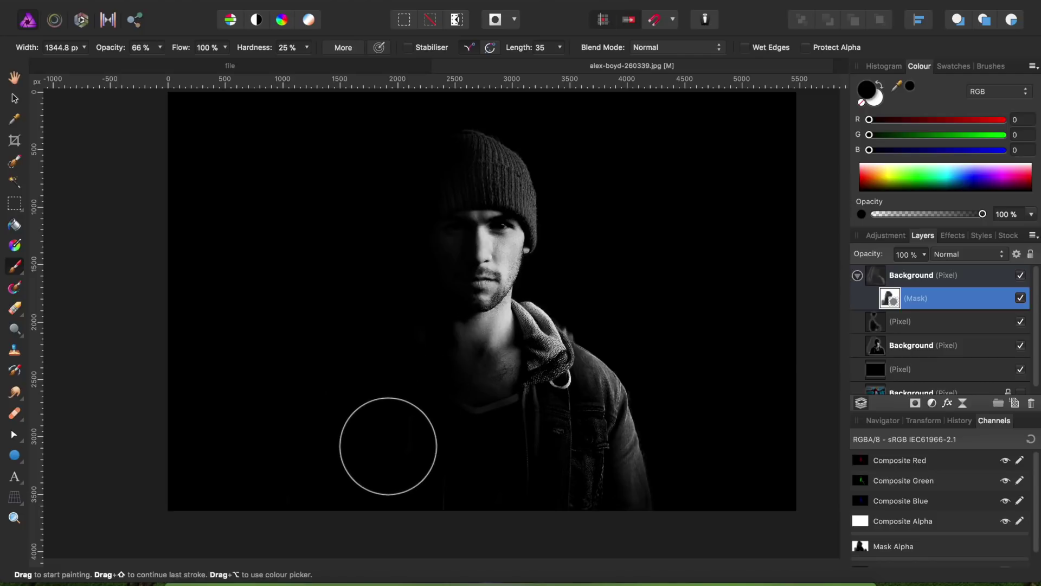
scroll(388, 445, "down", 2)
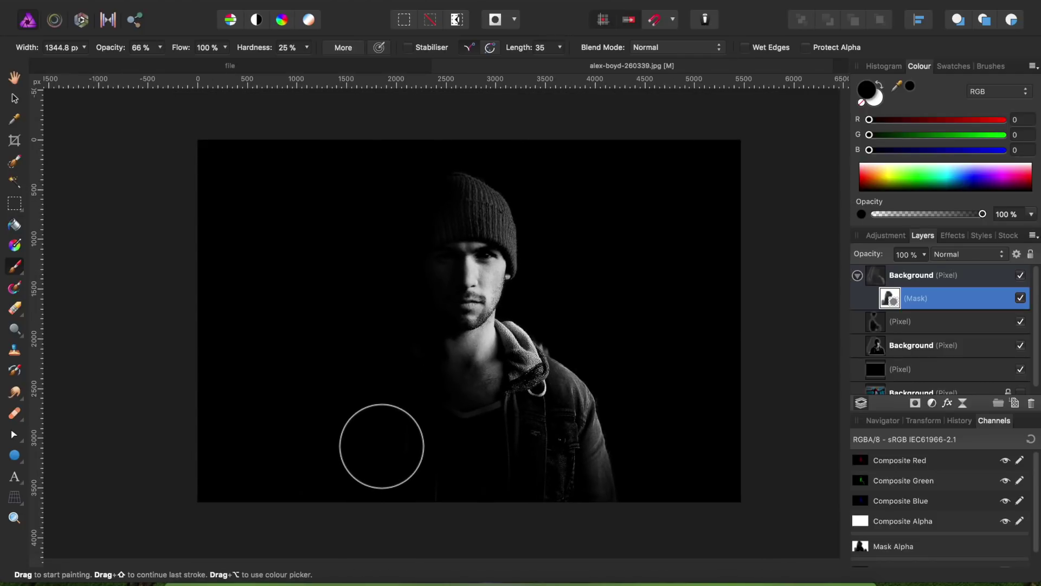
left_click_drag(541, 470, 551, 454)
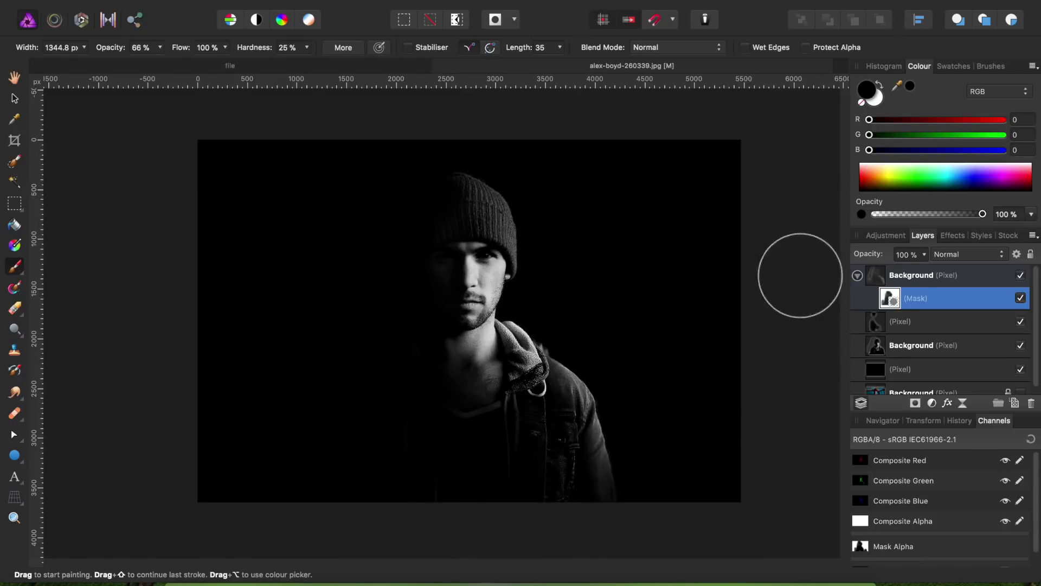
left_click(13, 101)
left_click(104, 208)
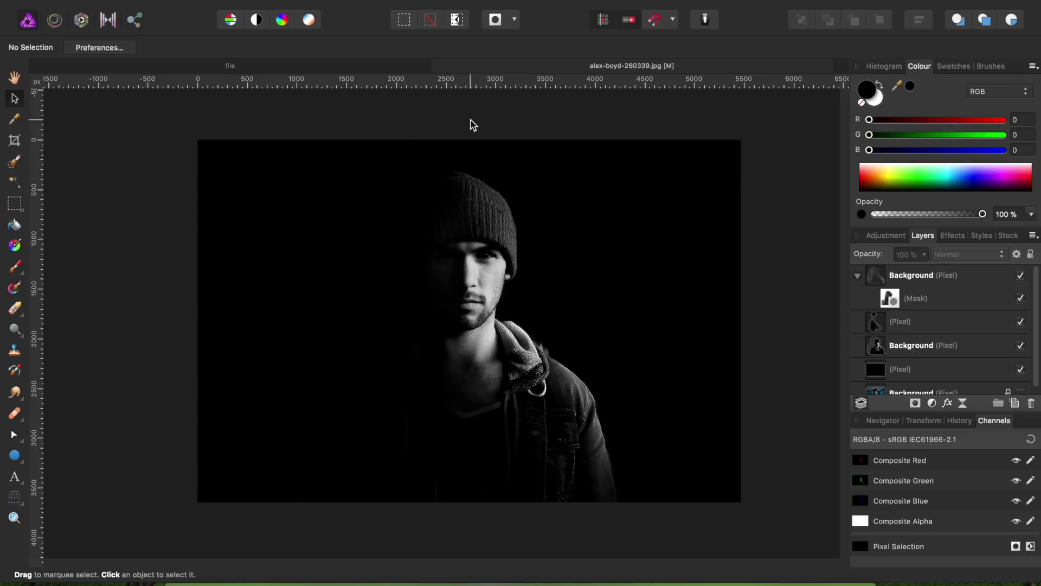